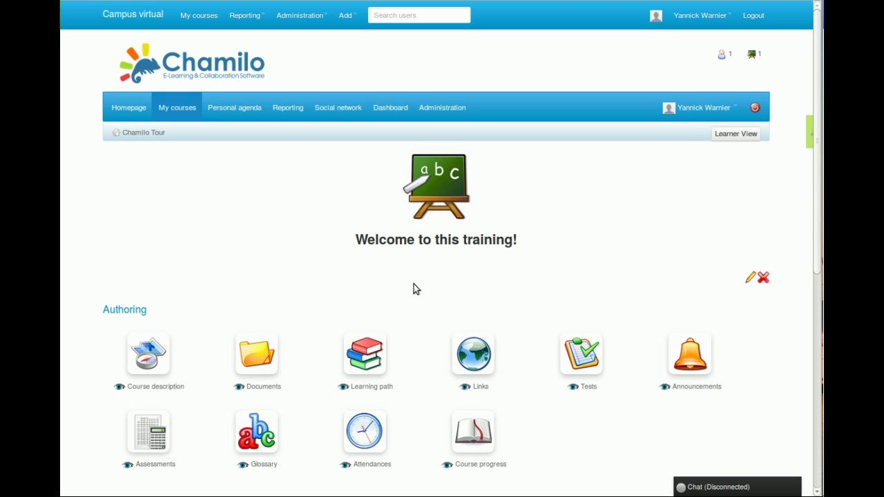
- Open the Chamilo Tour course's Documents tool from the Authoring section of the course home page
{"action": "scroll", "coordinate": [414, 284], "scroll_direction": "down", "scroll_amount": 4}
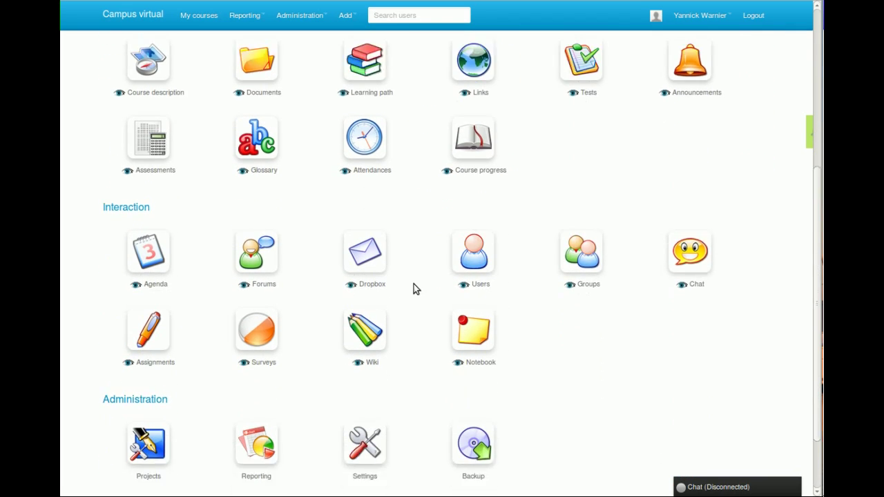
{"action": "scroll", "coordinate": [414, 284], "scroll_direction": "up", "scroll_amount": 3}
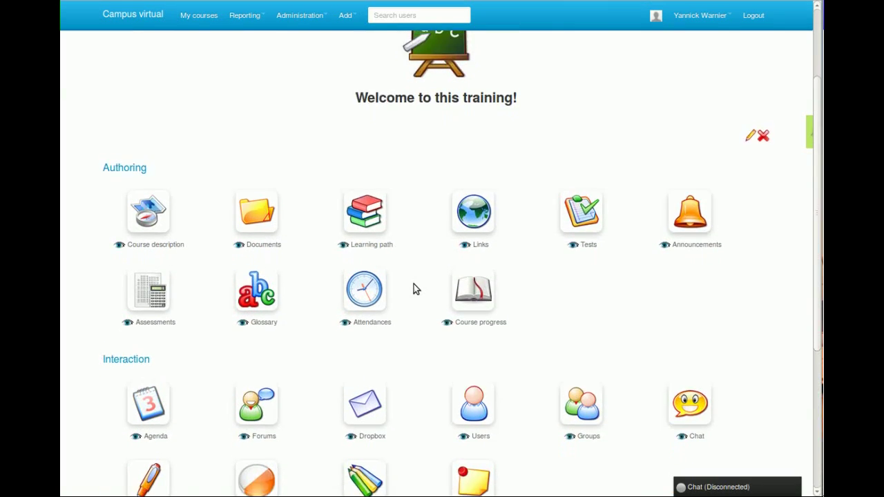
{"action": "scroll", "coordinate": [413, 284], "scroll_direction": "down", "scroll_amount": 3}
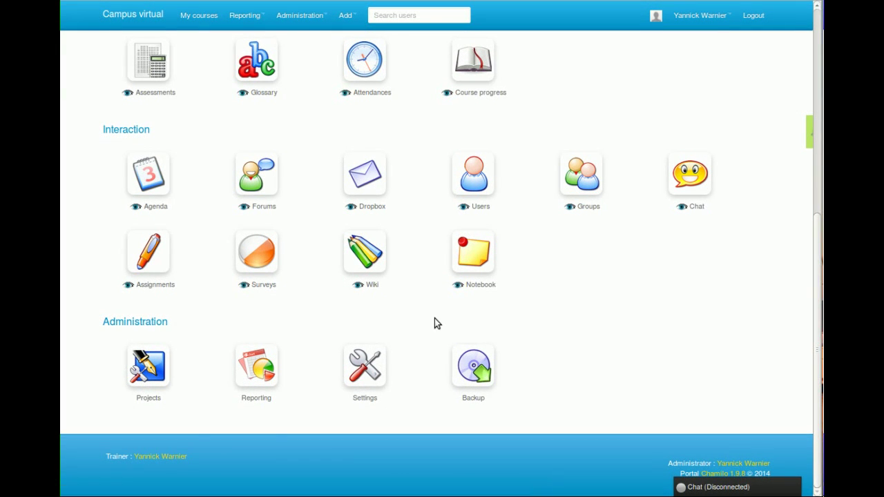
{"action": "scroll", "coordinate": [435, 323], "scroll_direction": "up", "scroll_amount": 5}
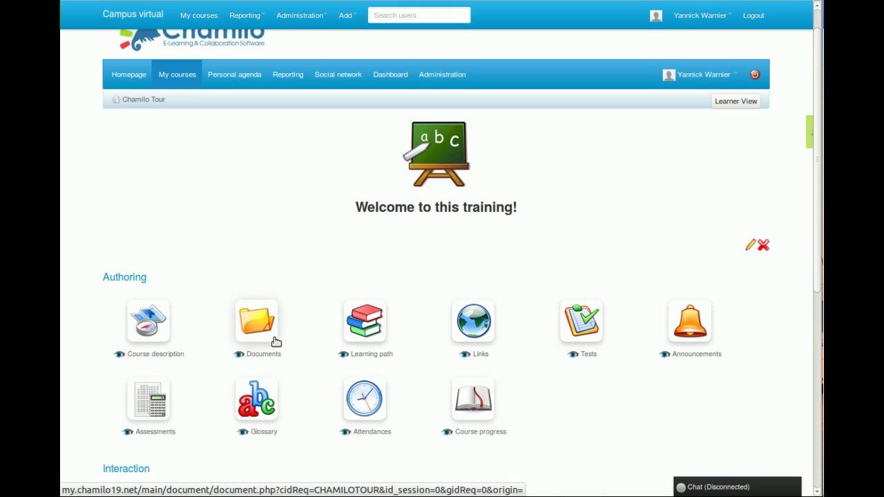
{"action": "left_click", "coordinate": [266, 326]}
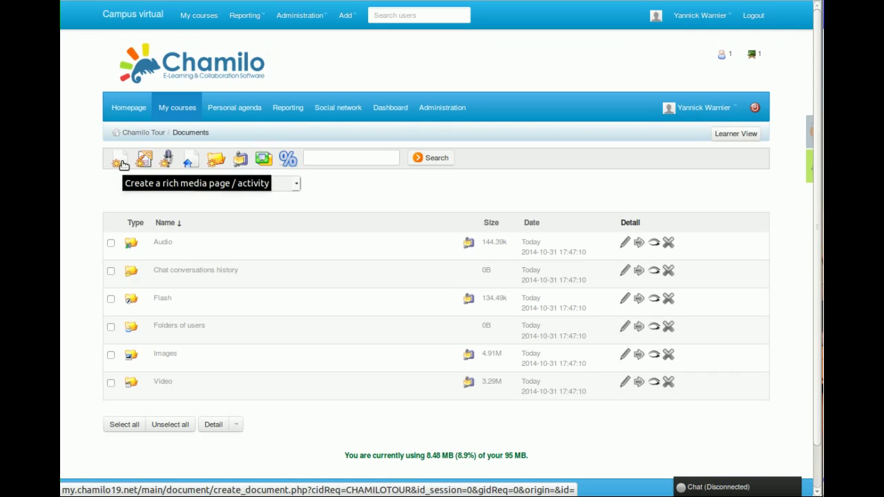
- Create a new rich media page titled 'Introduction' and apply the Description content template
{"action": "left_click", "coordinate": [122, 164]}
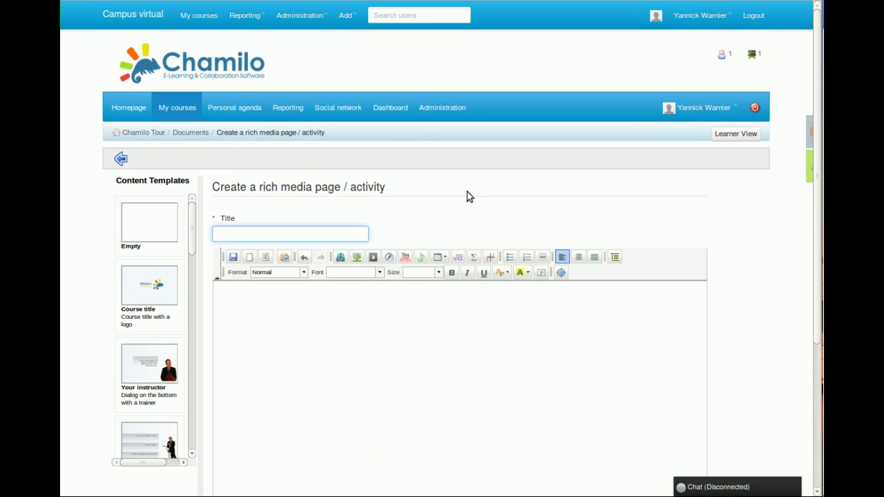
{"action": "scroll", "coordinate": [468, 196], "scroll_direction": "down", "scroll_amount": 3}
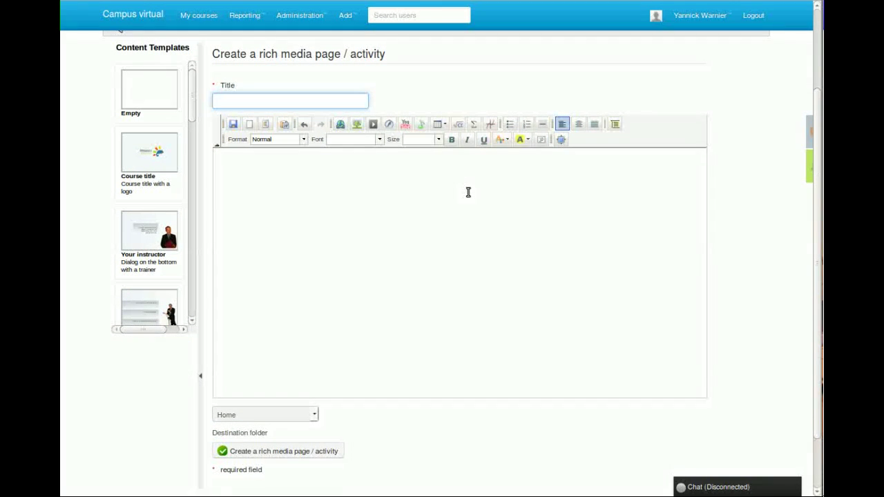
{"action": "left_click", "coordinate": [320, 183]}
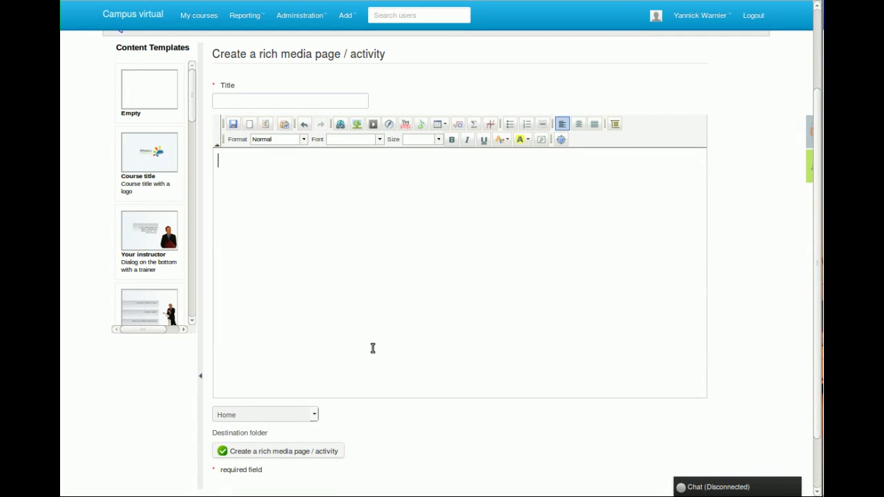
{"action": "left_click", "coordinate": [237, 100]}
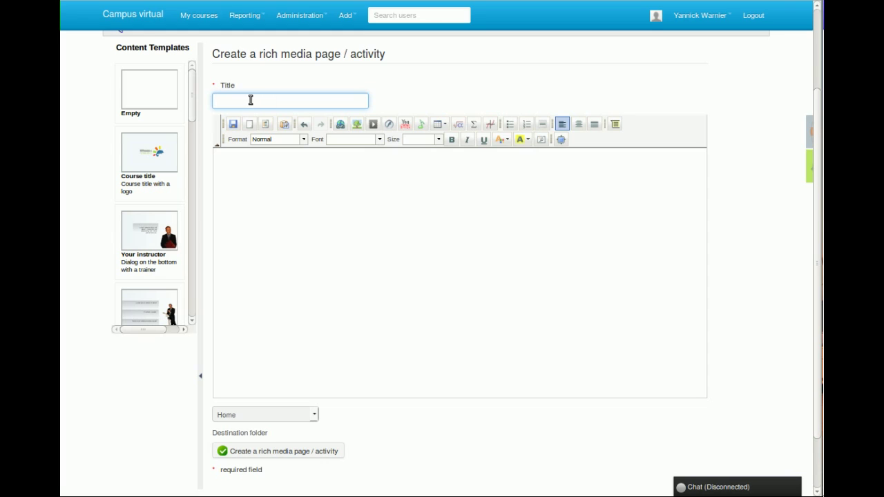
{"action": "type", "text": "Introduction"}
{"action": "left_click", "coordinate": [171, 47]}
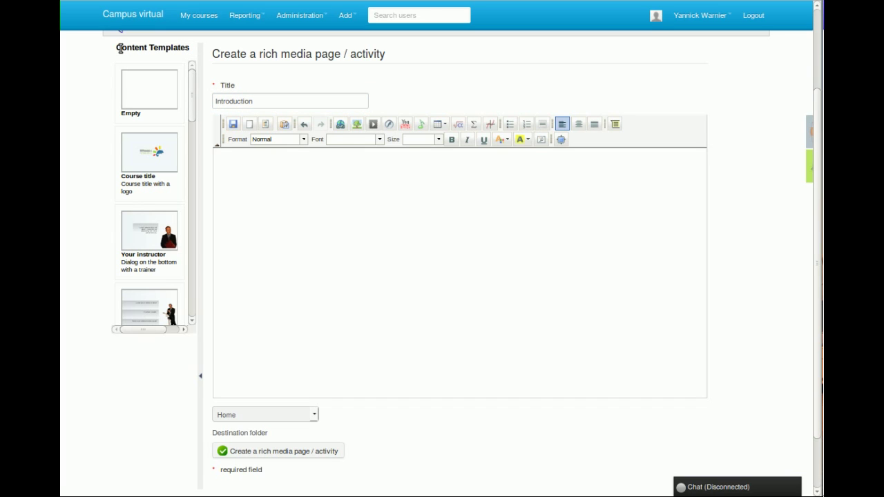
{"action": "left_click_drag", "start_coordinate": [192, 96], "coordinate": [190, 190]}
{"action": "left_click", "coordinate": [147, 161]}
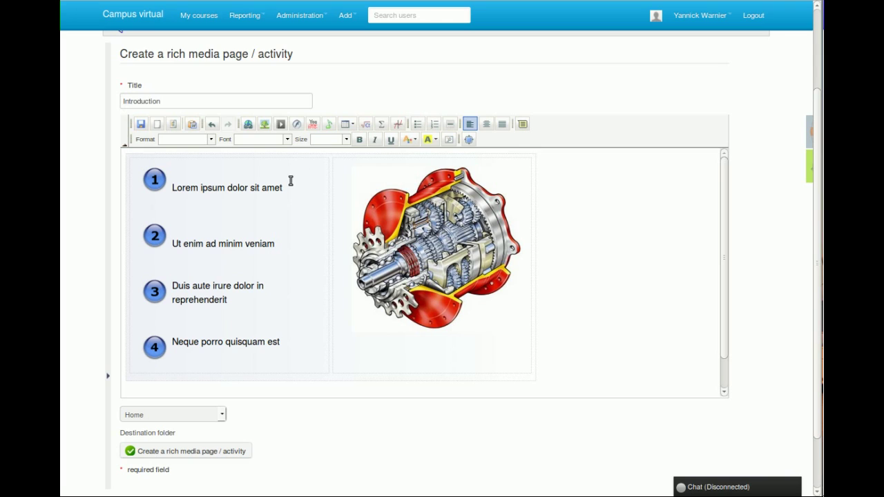
- Retitle the page 'Table of contents' and rename the first item 'Chapter 1: Creating an account'
{"action": "mouse_move", "coordinate": [286, 181]}
{"action": "left_mouse_down"}
{"action": "mouse_move", "coordinate": [172, 184]}
{"action": "mouse_move", "coordinate": [286, 182]}
{"action": "left_mouse_up"}
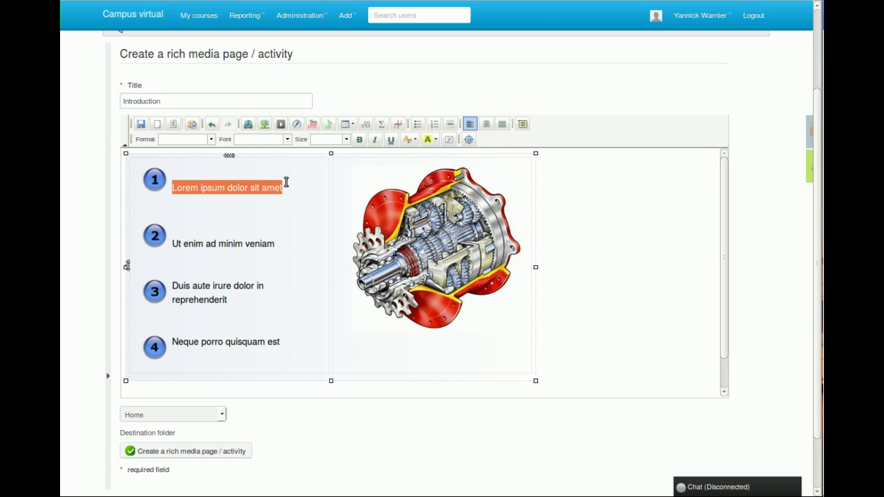
{"action": "type", "text": "Chapte"}
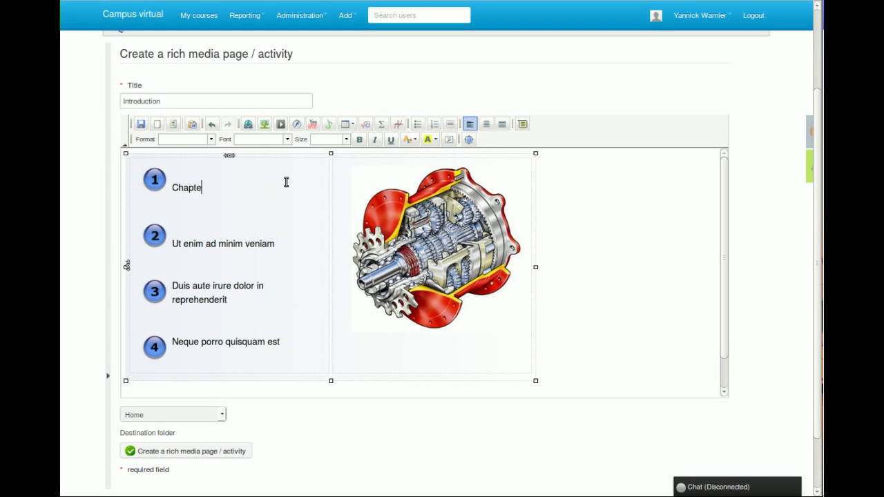
{"action": "key", "text": "BackSpace"}
{"action": "key", "text": "BackSpace"}
{"action": "type", "text": "ter 1"}
{"action": "double_click", "coordinate": [135, 97]}
{"action": "type", "text": "Table of con"}
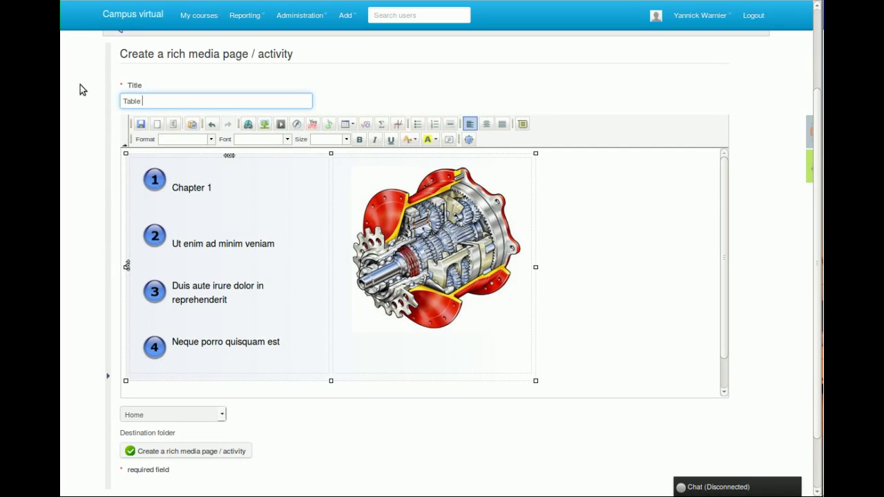
{"action": "type", "text": "tents"}
{"action": "left_click", "coordinate": [233, 187]}
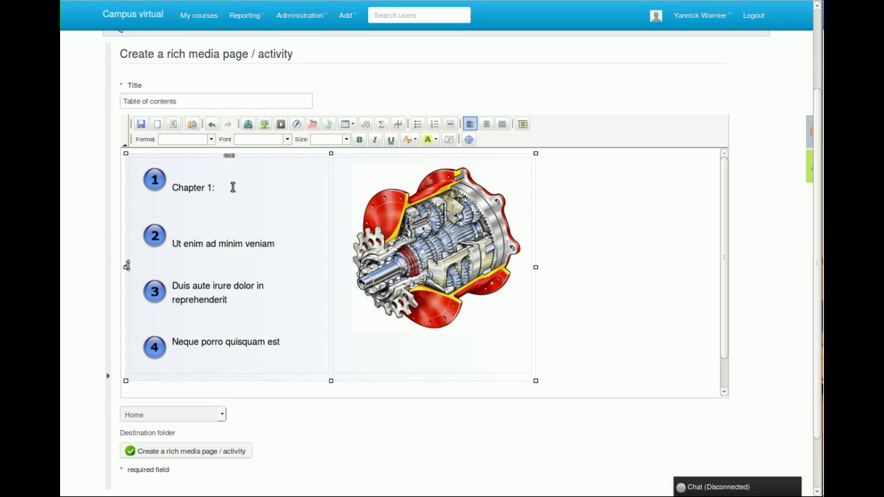
{"action": "type", "text": ": Creating an account"}
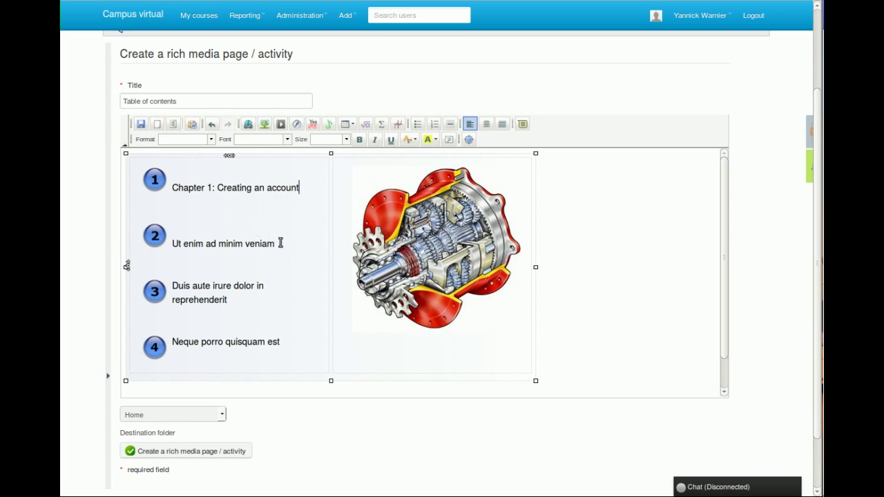
- Rename the other items 'Chapter 2: Creating a course', 'Chapter 3: Configuring the course', 'Chapter 4: Creating content'
{"action": "left_click_drag", "start_coordinate": [277, 244], "coordinate": [175, 244]}
{"action": "type", "text": "Cha"}
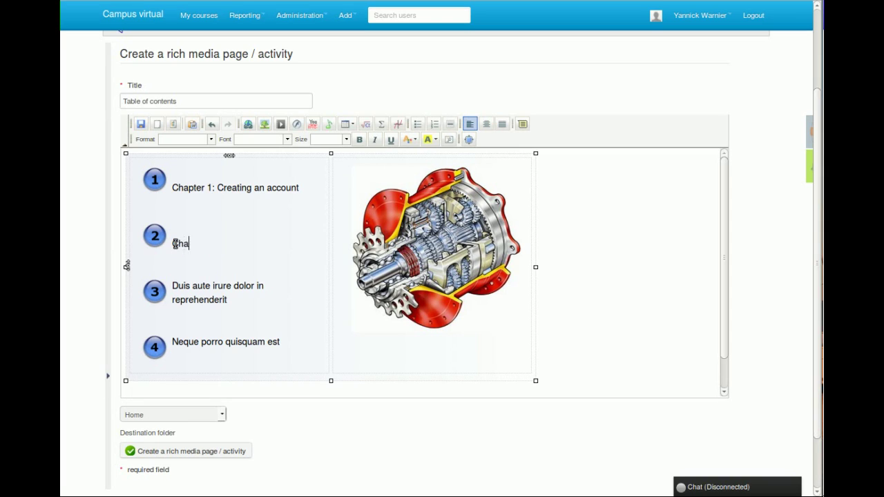
{"action": "type", "text": "pter 2 :"}
{"action": "key", "text": "BackSpace"}
{"action": "type", "text": ": Creating cou"}
{"action": "key", "text": "BackSpace"}
{"action": "key", "text": "BackSpace"}
{"action": "key", "text": "BackSpace"}
{"action": "type", "text": "a course"}
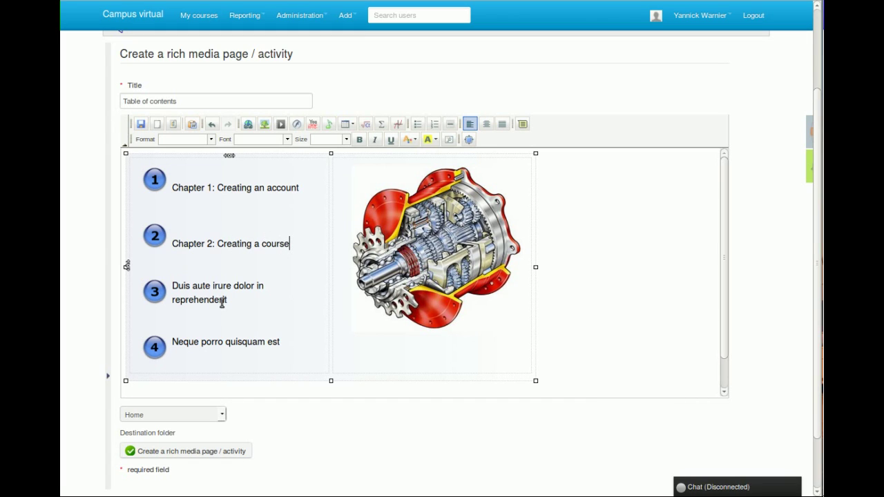
{"action": "left_click_drag", "start_coordinate": [233, 302], "coordinate": [173, 286]}
{"action": "type", "text": "Chapter \""}
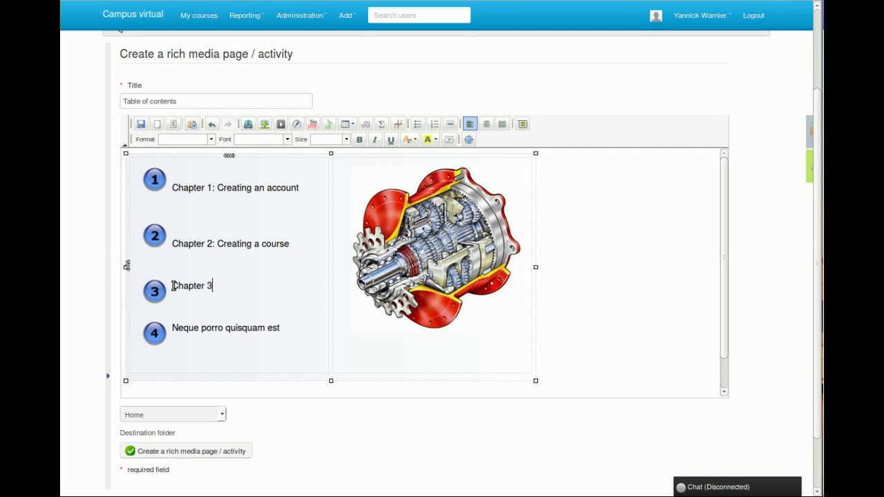
{"action": "type", "text": ": Configuring the course"}
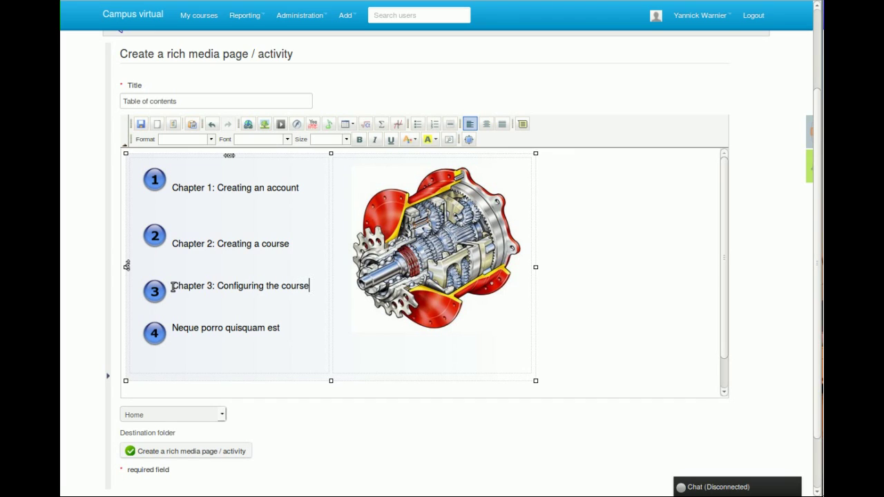
{"action": "left_click_drag", "start_coordinate": [284, 330], "coordinate": [170, 330]}
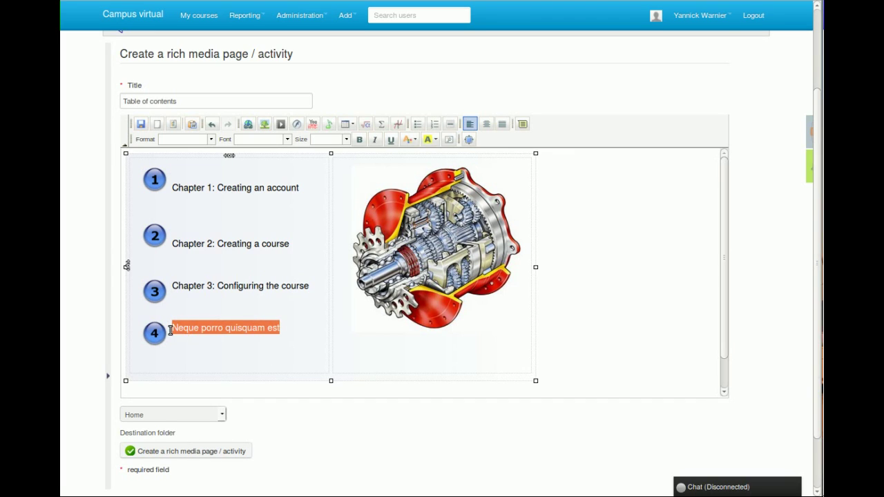
{"action": "type", "text": "Cham"}
{"action": "key", "text": "BackSpace"}
{"action": "key", "text": "BackSpace"}
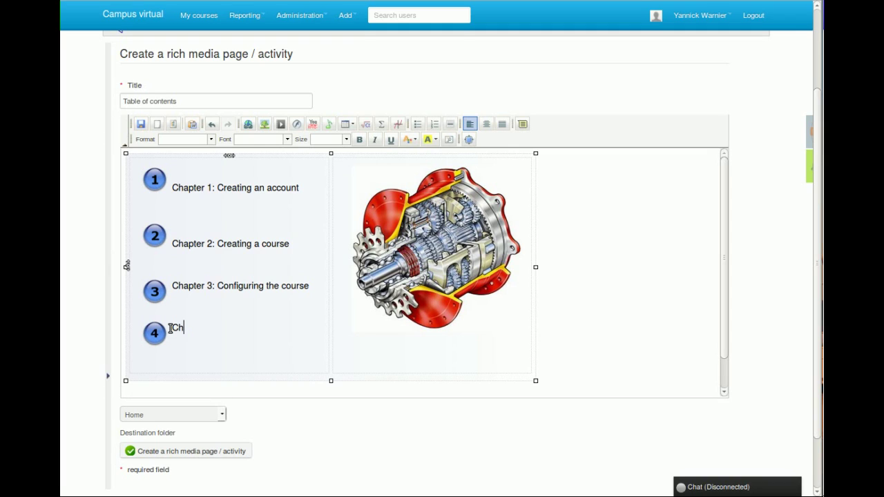
{"action": "type", "text": "apter 4: Creating content"}
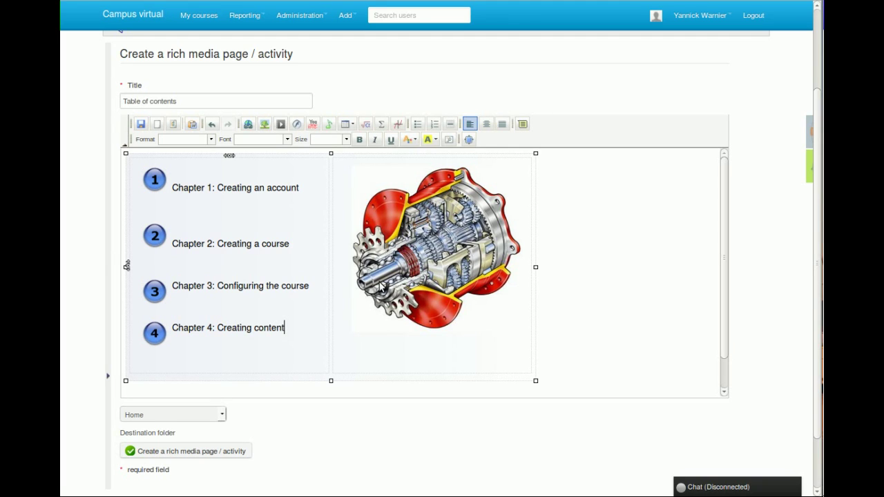
{"action": "left_click", "coordinate": [451, 287]}
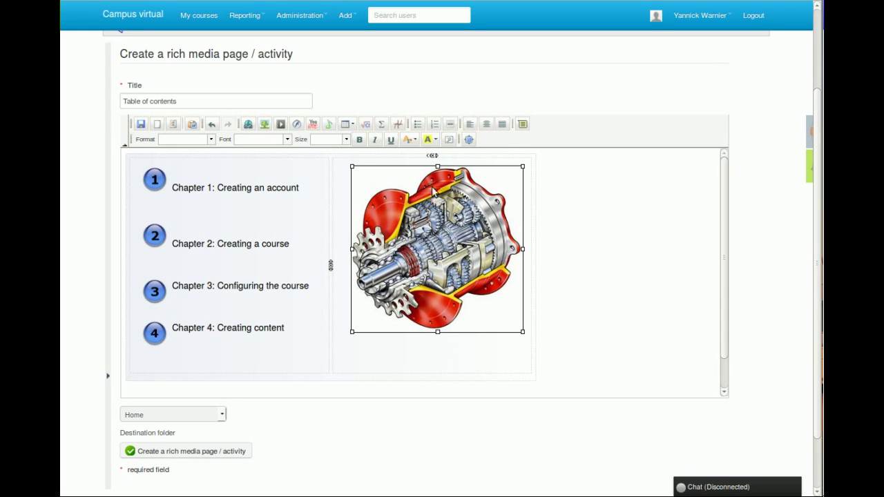
- Browse the course's gallery images for a replacement, then cancel and keep the gearbox illustration
{"action": "left_click", "coordinate": [264, 132]}
{"action": "left_click", "coordinate": [264, 131]}
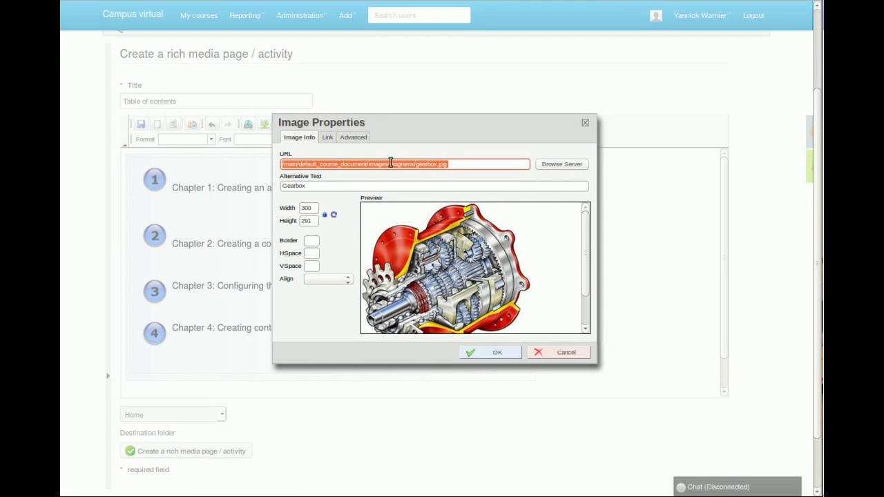
{"action": "left_click", "coordinate": [559, 167]}
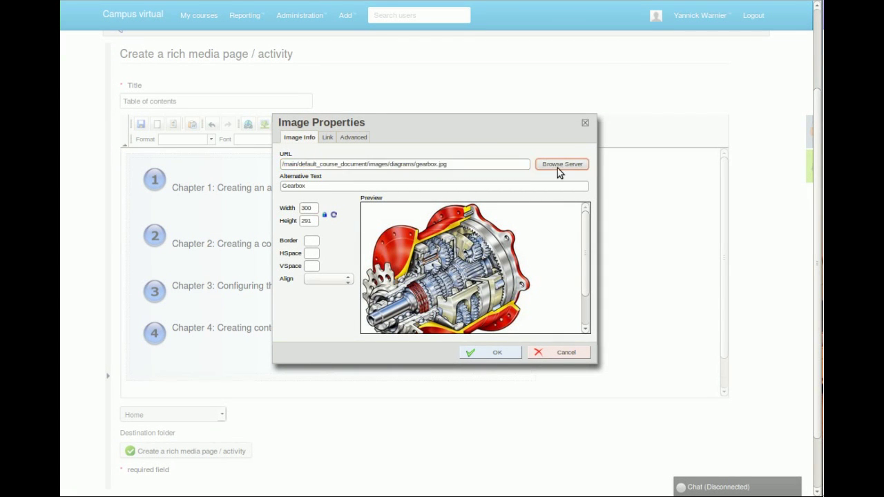
{"action": "left_click", "coordinate": [481, 194]}
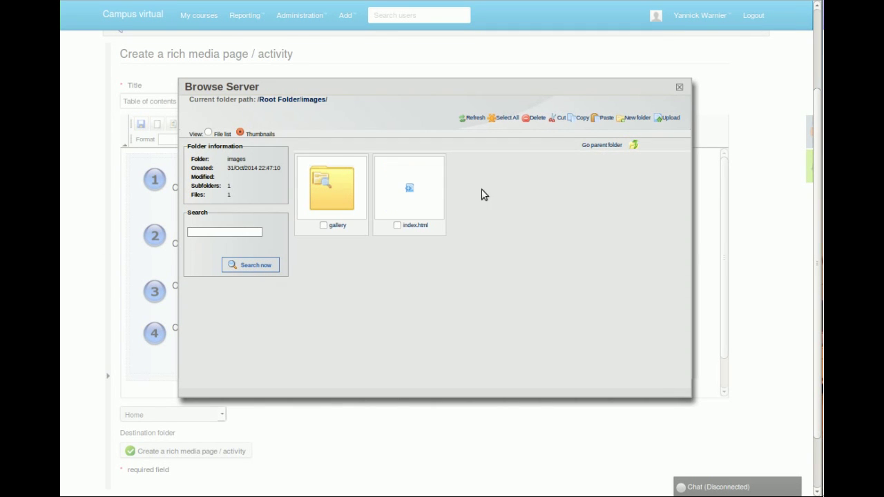
{"action": "left_click", "coordinate": [337, 201]}
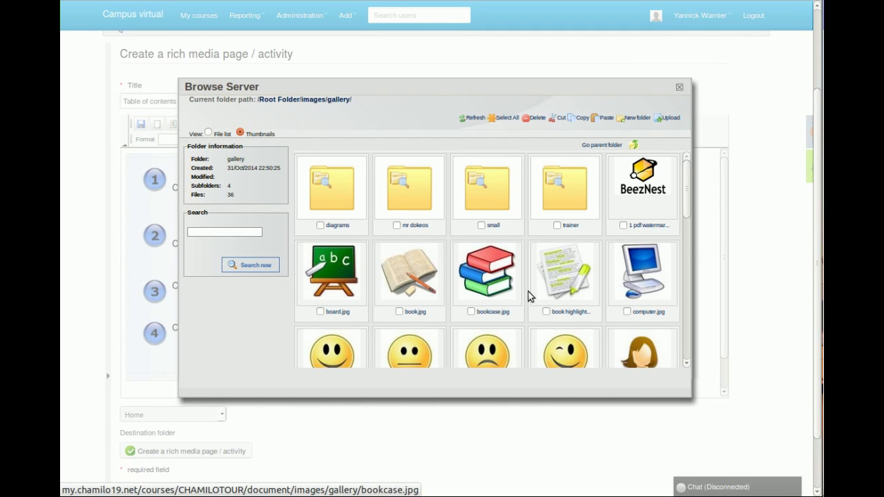
{"action": "scroll", "coordinate": [529, 291], "scroll_direction": "down", "scroll_amount": 3}
{"action": "scroll", "coordinate": [528, 291], "scroll_direction": "down", "scroll_amount": 5}
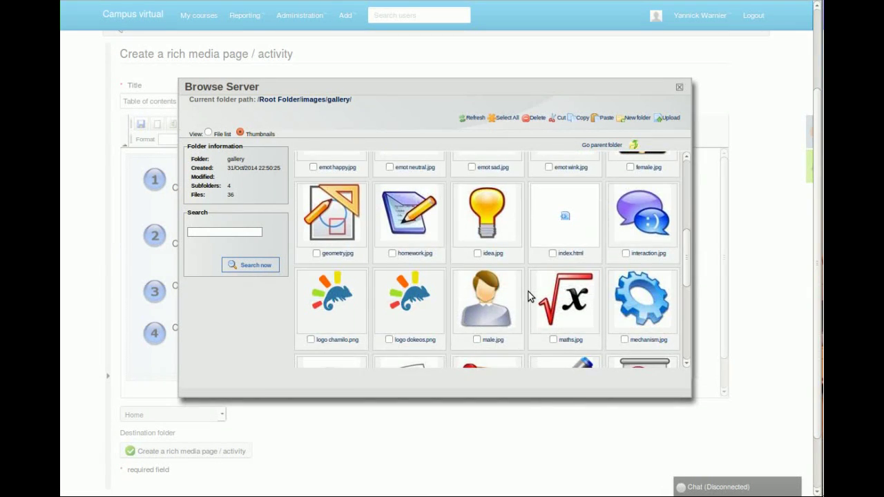
{"action": "scroll", "coordinate": [528, 291], "scroll_direction": "down", "scroll_amount": 4}
{"action": "scroll", "coordinate": [528, 292], "scroll_direction": "down", "scroll_amount": 1}
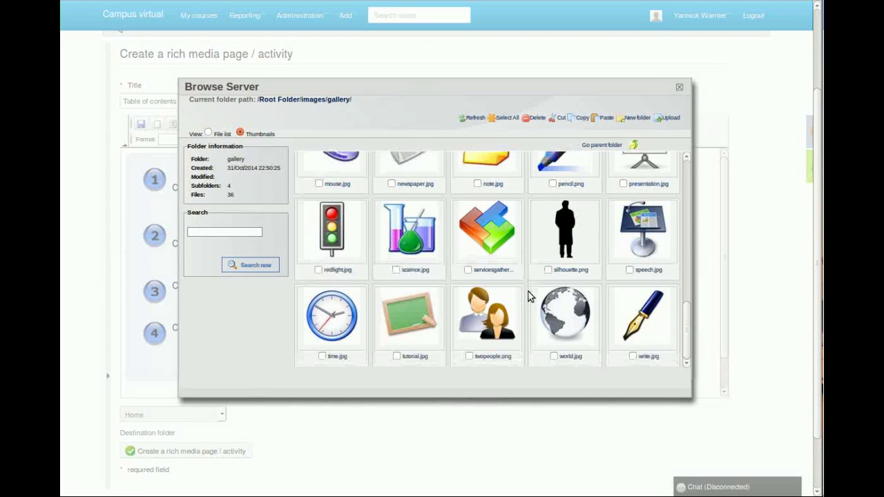
{"action": "scroll", "coordinate": [528, 292], "scroll_direction": "up", "scroll_amount": 5}
{"action": "scroll", "coordinate": [529, 292], "scroll_direction": "up", "scroll_amount": 3}
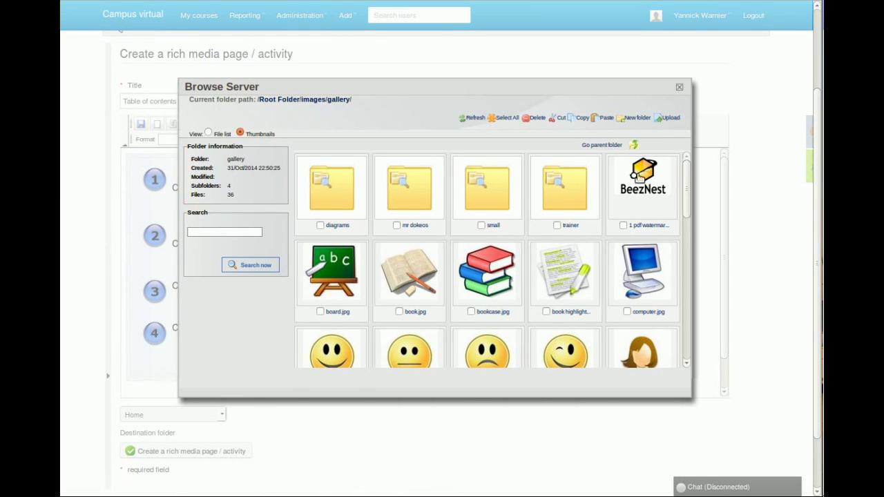
{"action": "left_click", "coordinate": [623, 225]}
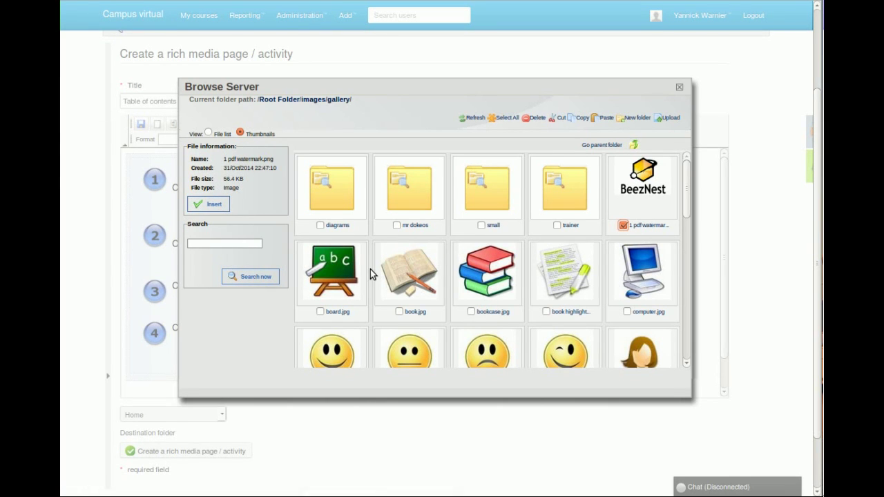
{"action": "left_click", "coordinate": [680, 88]}
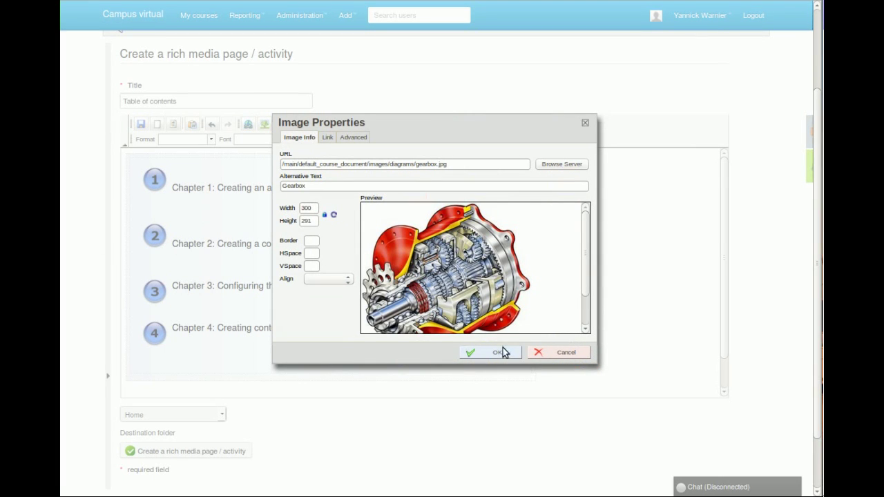
{"action": "left_click", "coordinate": [538, 354]}
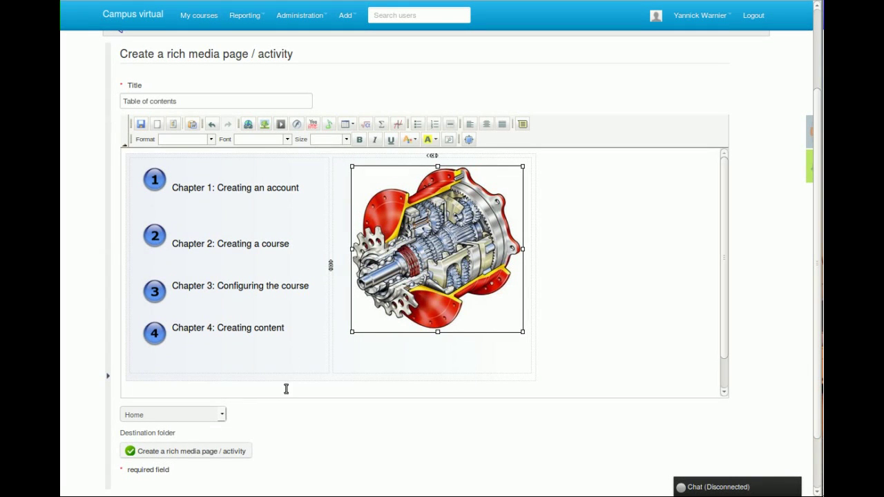
- Save the Table of contents page with Home as the destination folder
{"action": "left_click", "coordinate": [187, 415]}
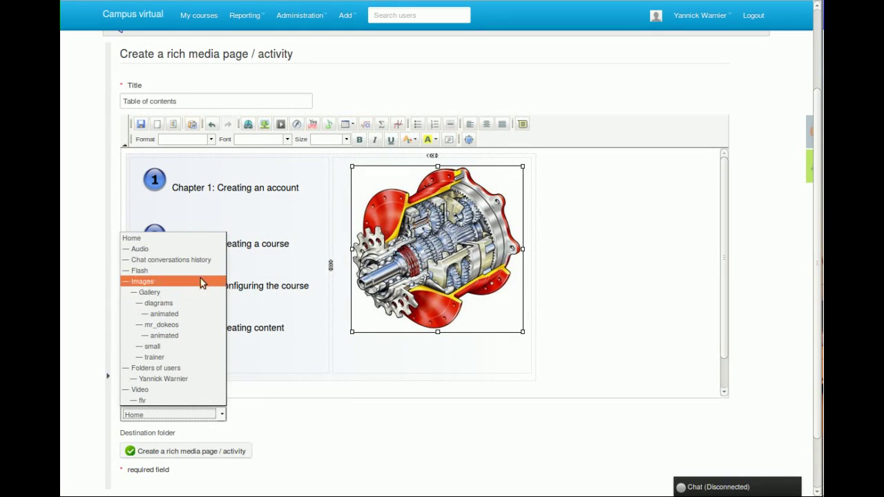
{"action": "left_click", "coordinate": [267, 413]}
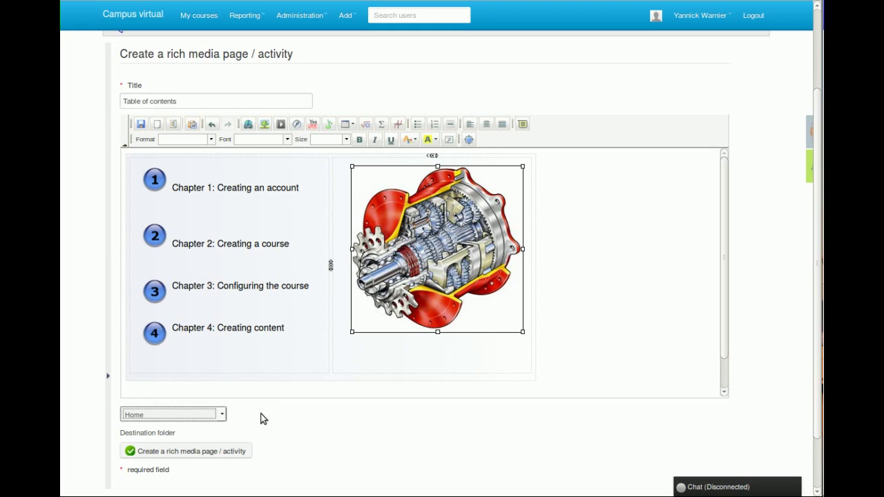
{"action": "left_click", "coordinate": [260, 416]}
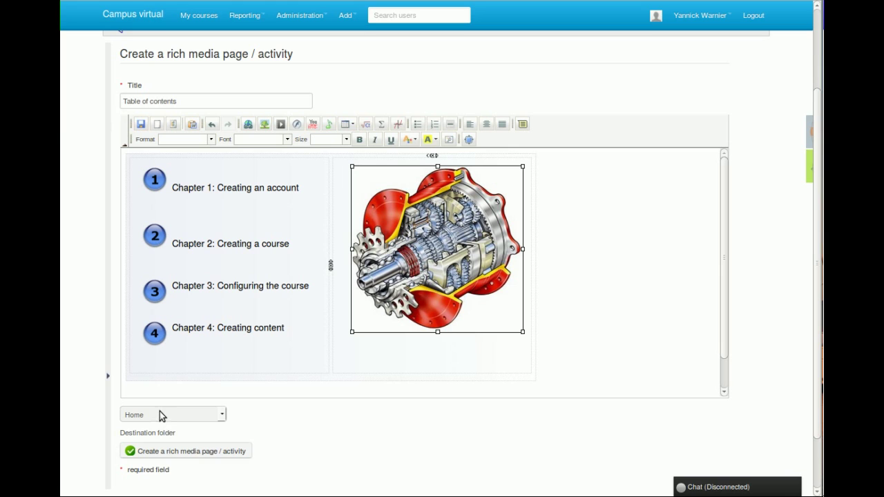
{"action": "left_click", "coordinate": [192, 453]}
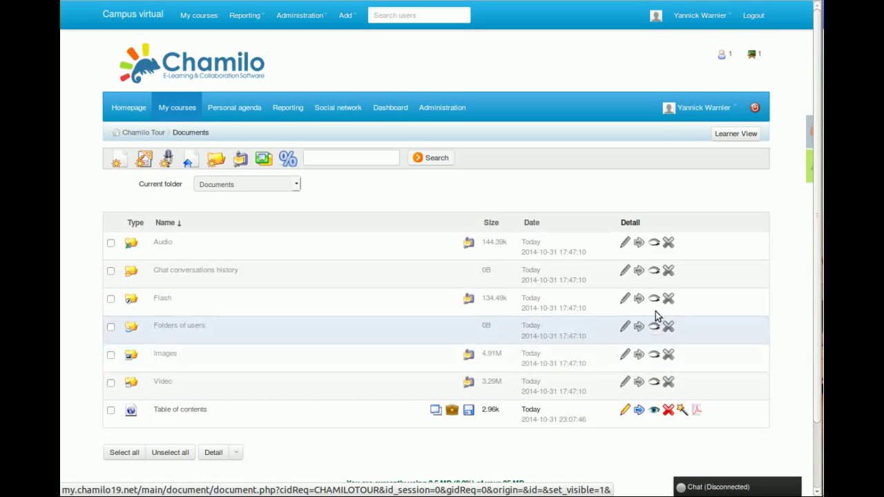
- Toggle the Audio folder's visibility on and back off, then view the Table of contents document
{"action": "left_click", "coordinate": [654, 253]}
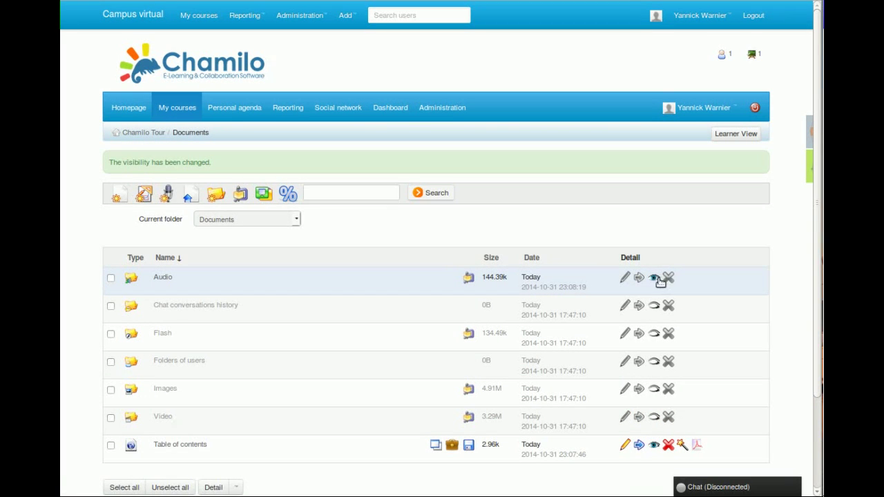
{"action": "left_click", "coordinate": [654, 279]}
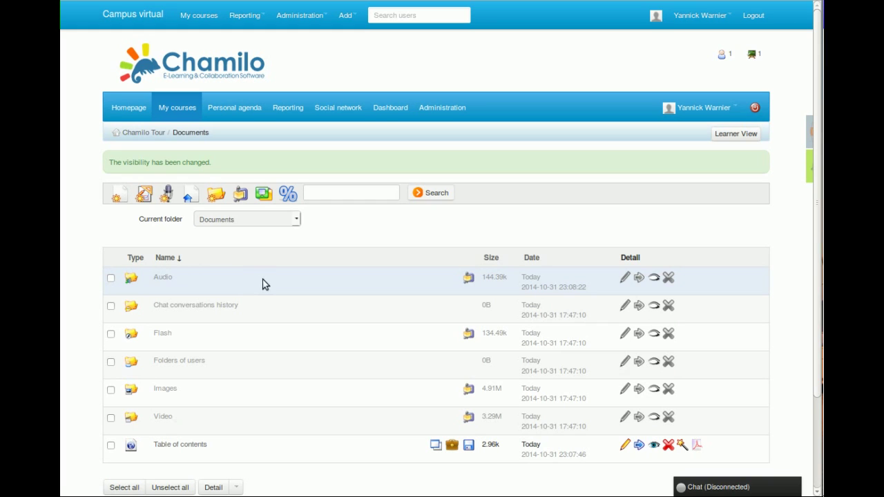
{"action": "scroll", "coordinate": [263, 282], "scroll_direction": "down", "scroll_amount": 3}
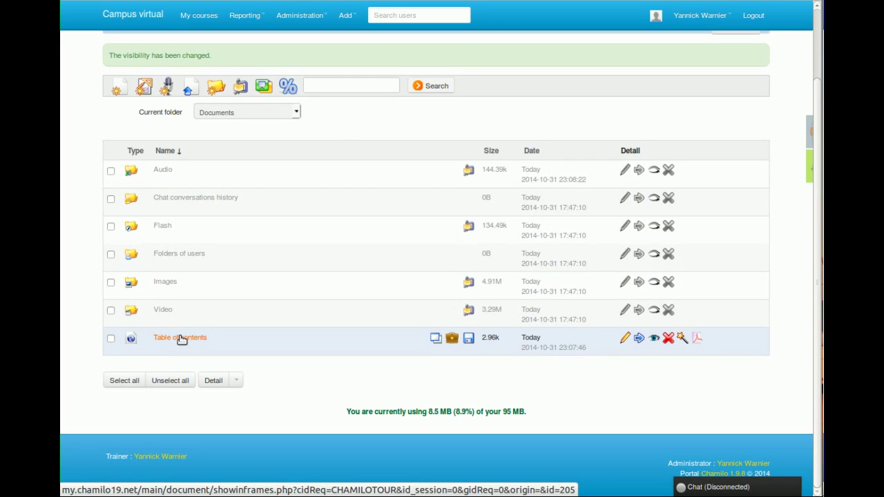
{"action": "left_click", "coordinate": [284, 353]}
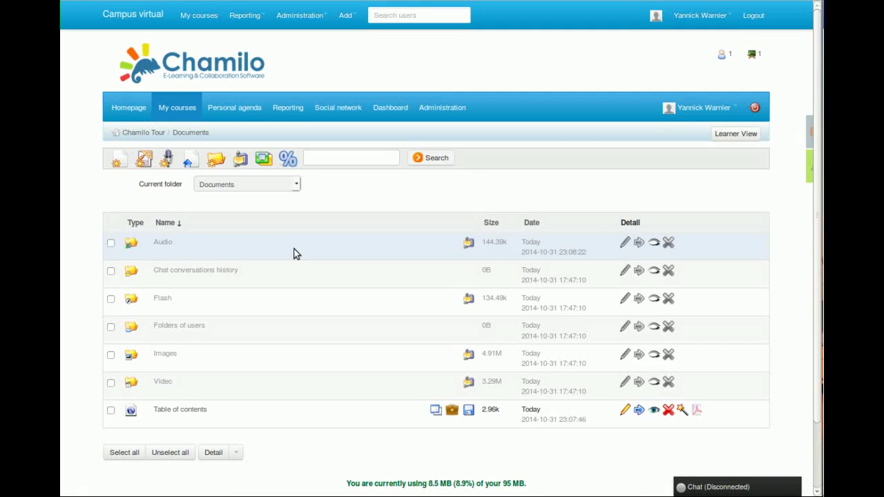
{"action": "scroll", "coordinate": [292, 252], "scroll_direction": "down", "scroll_amount": 1}
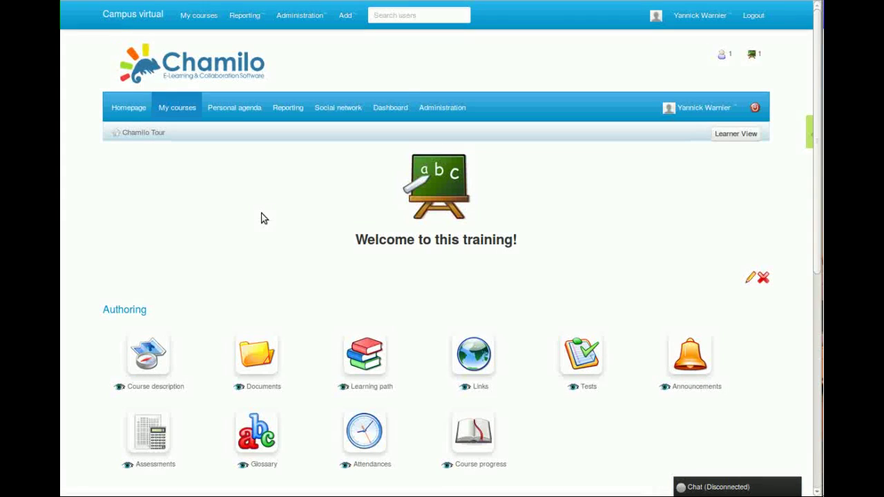
- Create a new test named 'Test about Chamilo Chapter 1' and proceed to its questions
{"action": "left_click", "coordinate": [581, 360]}
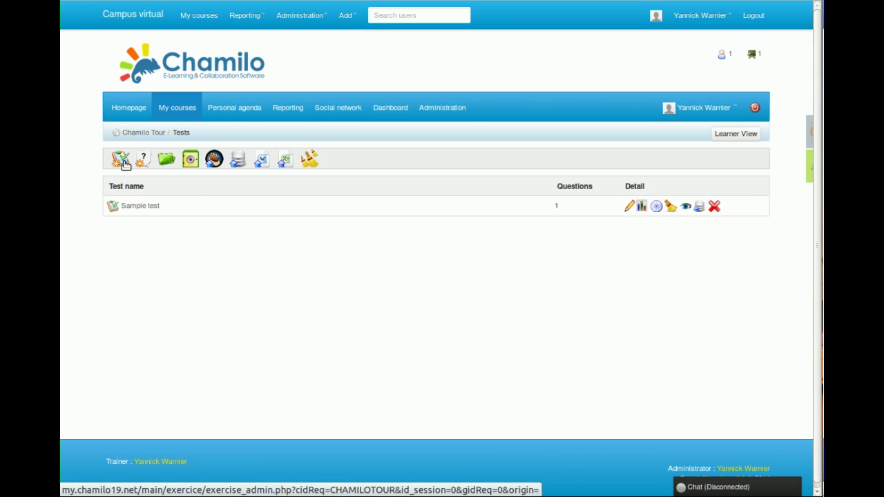
{"action": "left_click", "coordinate": [122, 162]}
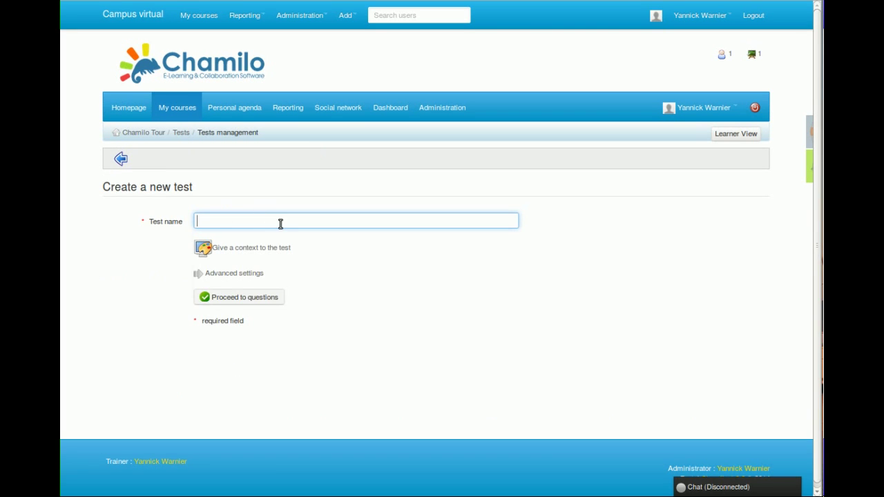
{"action": "left_click", "coordinate": [279, 223]}
{"action": "type", "text": "Test"}
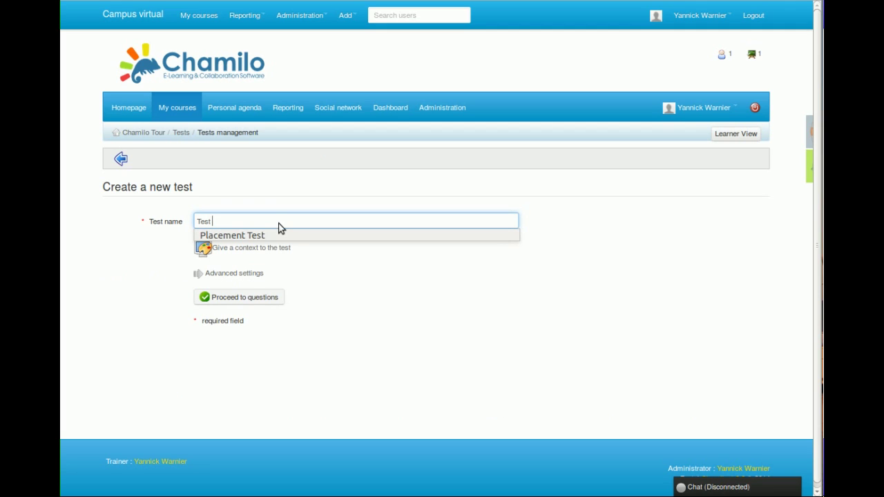
{"action": "type", "text": " about C"}
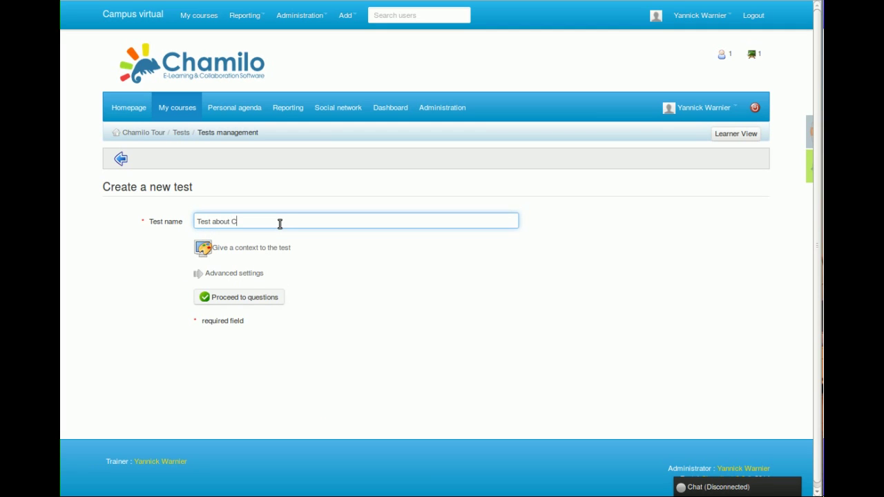
{"action": "type", "text": "hamilo Chapter 1"}
{"action": "left_click", "coordinate": [223, 273]}
{"action": "scroll", "coordinate": [135, 271], "scroll_direction": "down", "scroll_amount": 8}
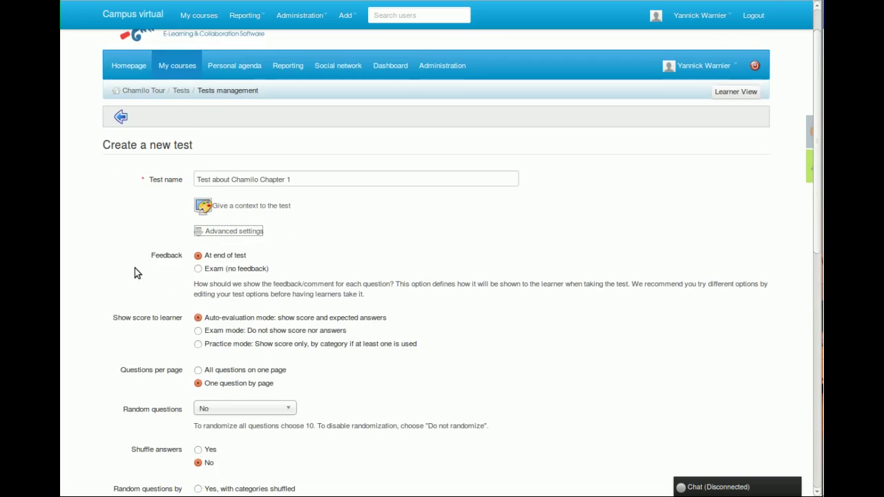
{"action": "scroll", "coordinate": [135, 268], "scroll_direction": "up", "scroll_amount": 10}
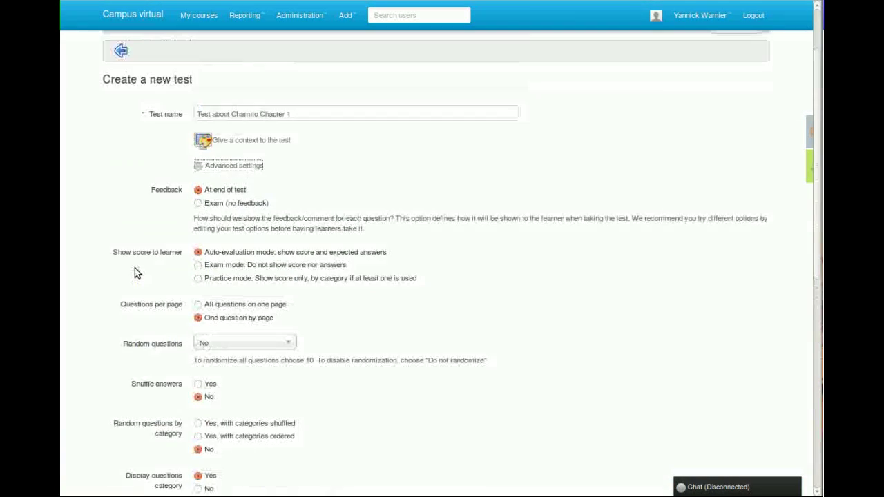
{"action": "left_click", "coordinate": [226, 262]}
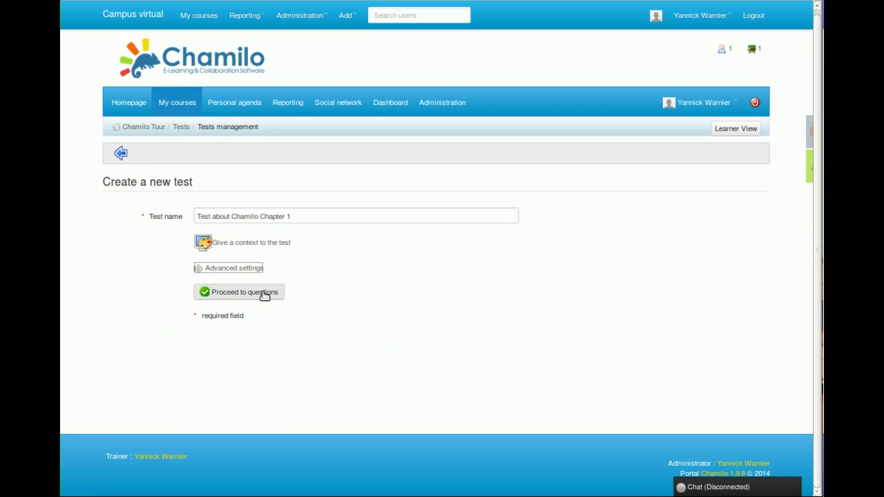
{"action": "left_click", "coordinate": [264, 296]}
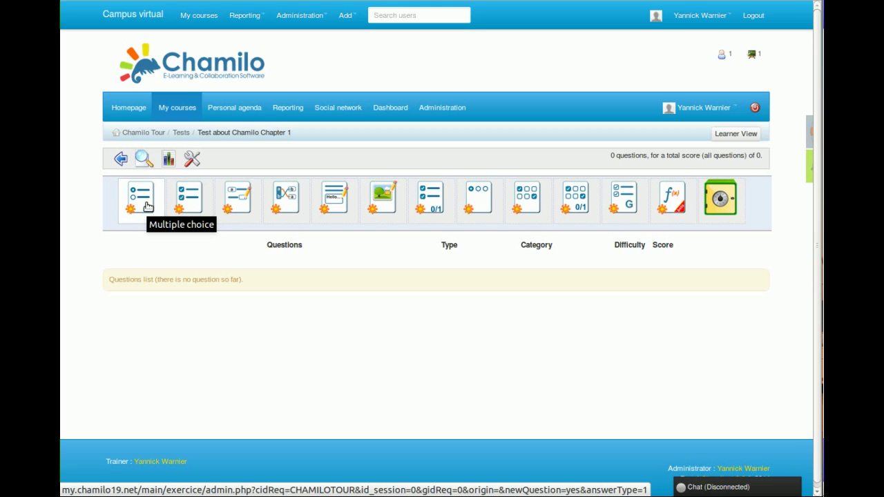
- Start adding a Multiple choice question to the test
{"action": "left_click", "coordinate": [143, 205]}
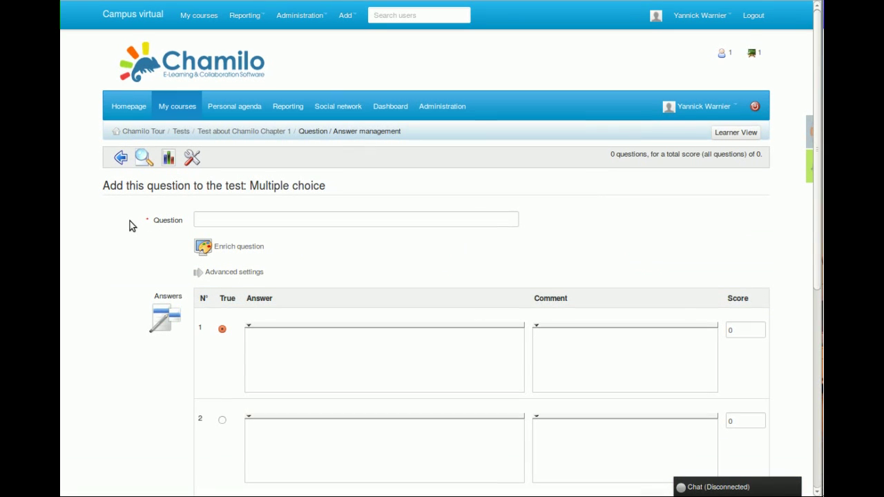
- Write the licensing question with answers Proprietary software, Free software, Open Source and I don't know
{"action": "scroll", "coordinate": [130, 221], "scroll_direction": "down", "scroll_amount": 3}
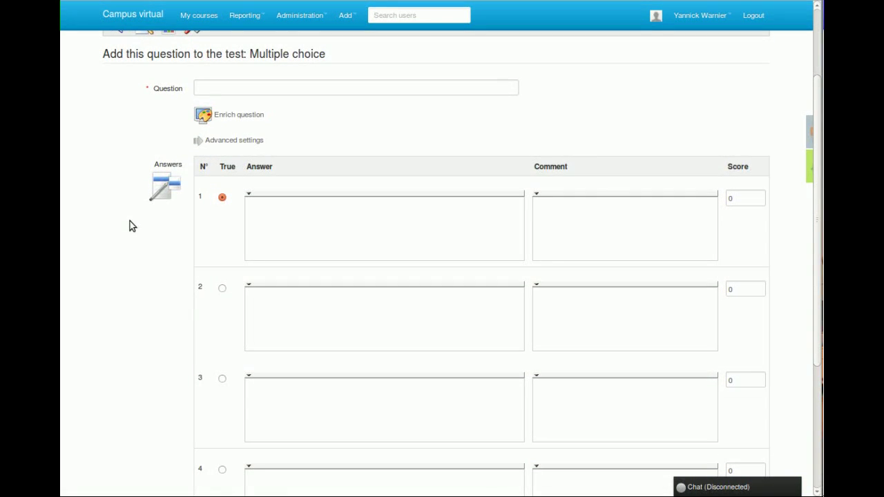
{"action": "left_click", "coordinate": [254, 85]}
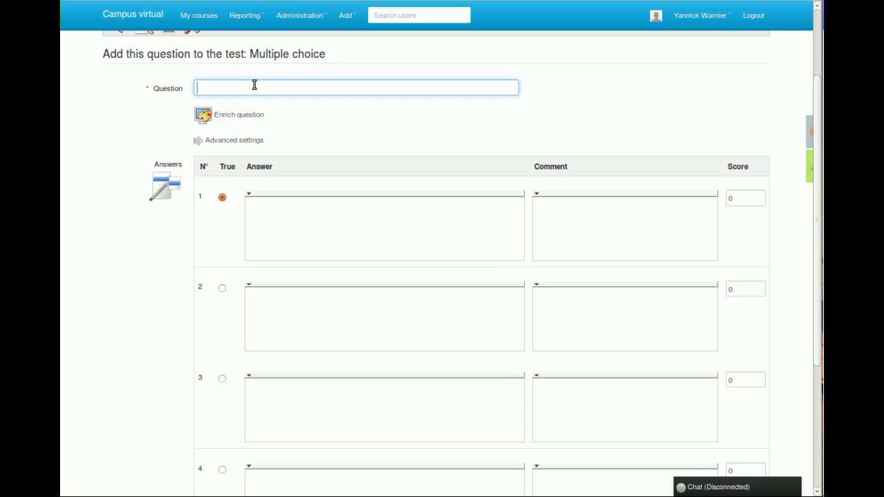
{"action": "type", "text": "What "}
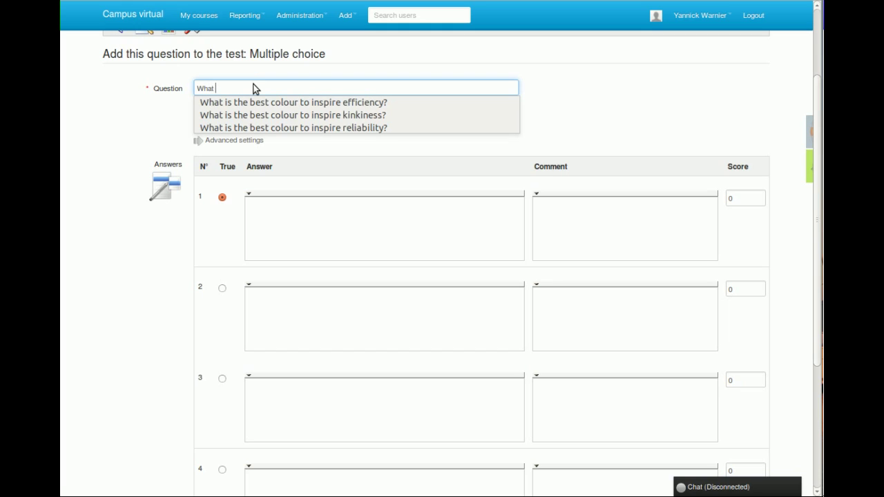
{"action": "type", "text": "type of l"}
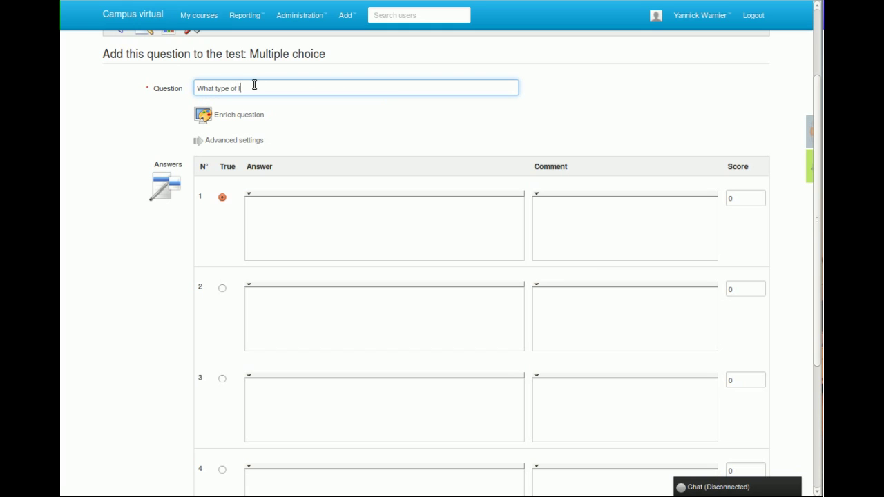
{"action": "type", "text": "icensing t"}
{"action": "type", "text": "oes the Chamilo LMS system use?"}
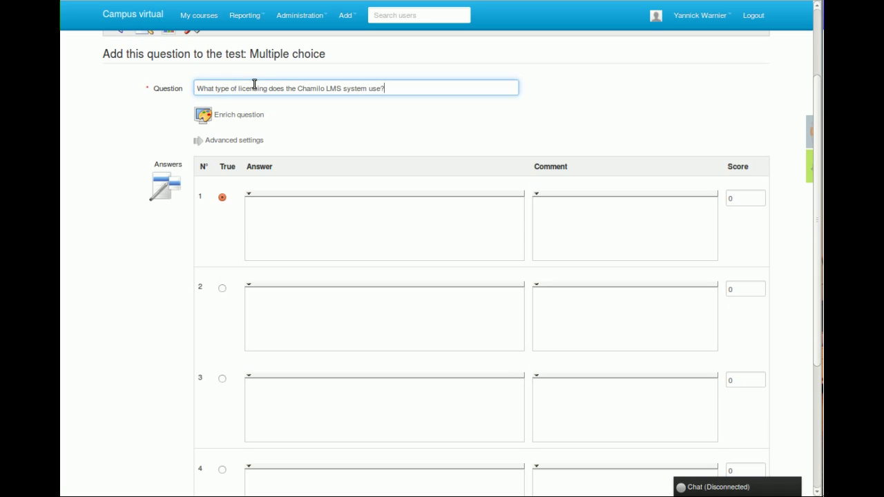
{"action": "left_click", "coordinate": [257, 239]}
{"action": "type", "text": "Pro"}
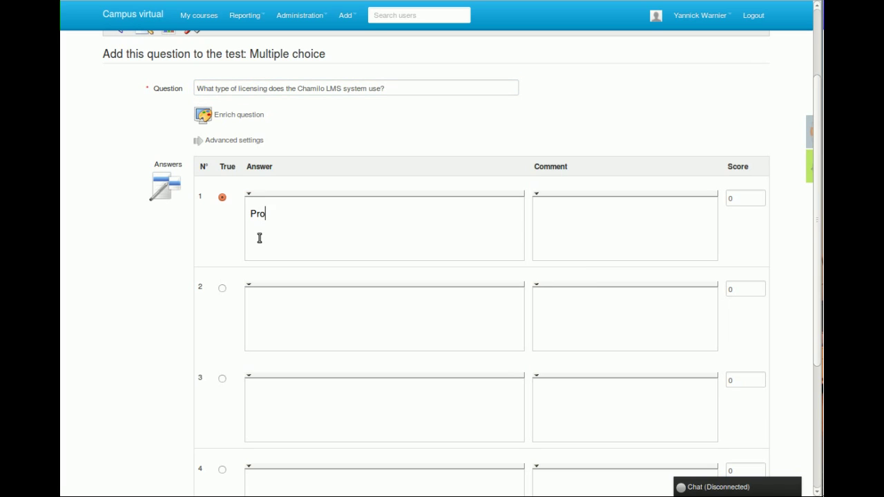
{"action": "type", "text": "prie"}
{"action": "key", "text": "BackSpace"}
{"action": "key", "text": "BackSpace"}
{"action": "type", "text": "rietary software"}
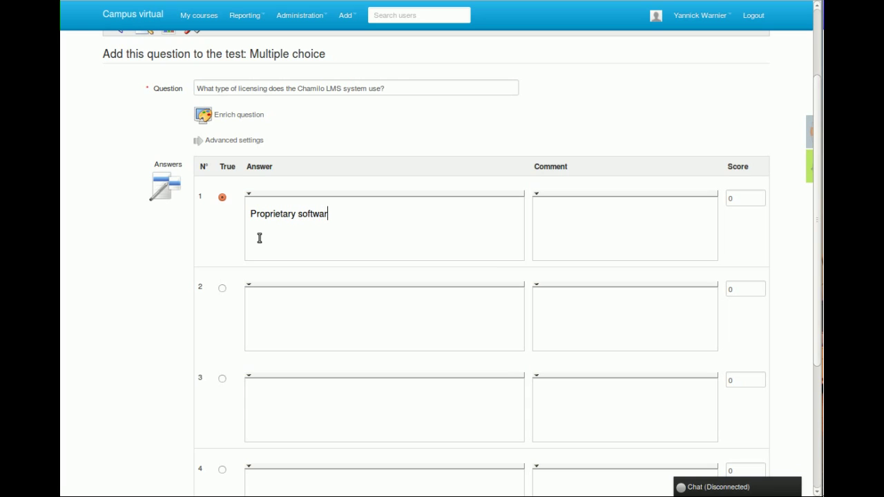
{"action": "left_click", "coordinate": [301, 311]}
{"action": "type", "text": "Free software"}
{"action": "left_click", "coordinate": [326, 413]}
{"action": "type", "text": "Open Source"}
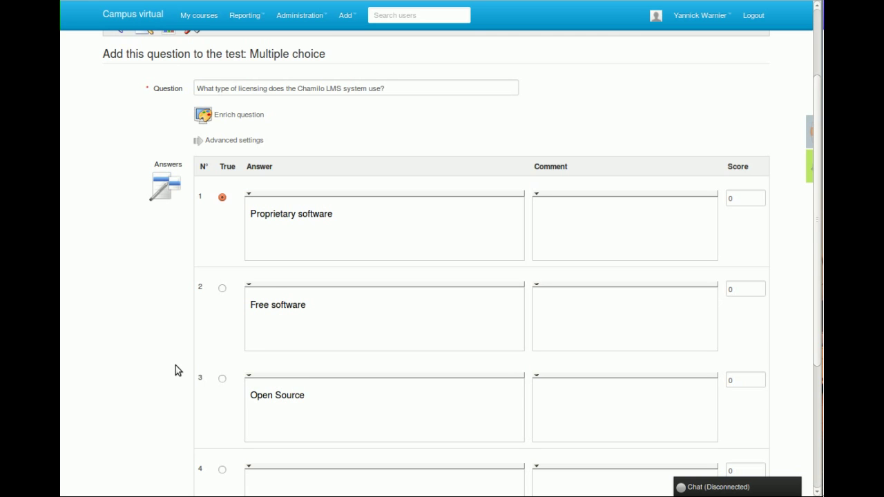
{"action": "scroll", "coordinate": [175, 369], "scroll_direction": "down", "scroll_amount": 3}
{"action": "left_click", "coordinate": [302, 402]}
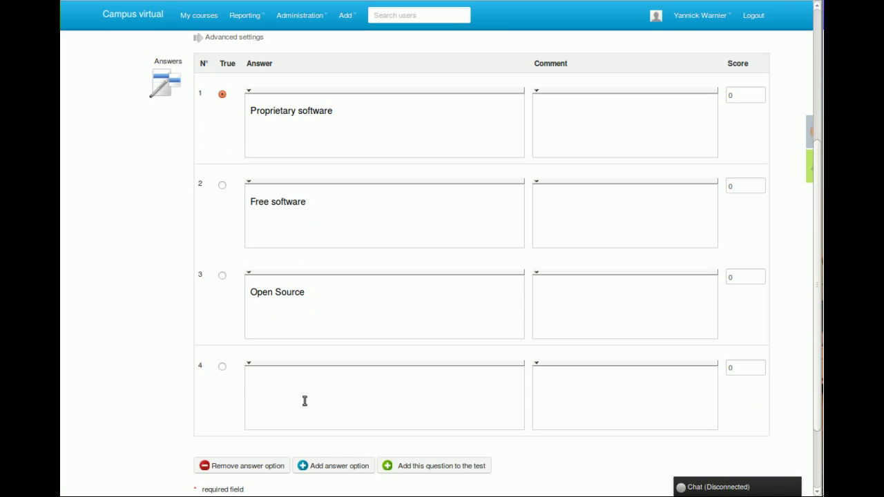
{"action": "type", "text": "I don't know"}
- Score the four answers -1, 2, 1 and 0 respectively
{"action": "left_click", "coordinate": [736, 98]}
{"action": "key", "text": "BackSpace"}
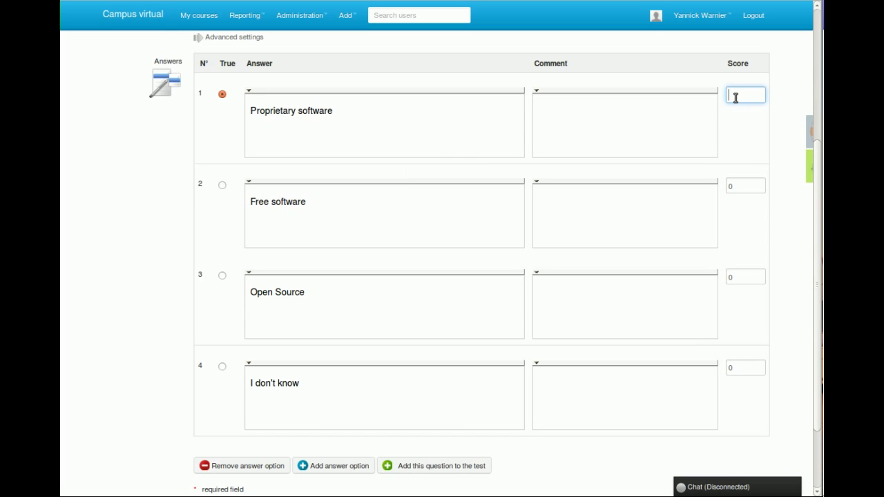
{"action": "type", "text": "-1"}
{"action": "double_click", "coordinate": [752, 184]}
{"action": "type", "text": "2"}
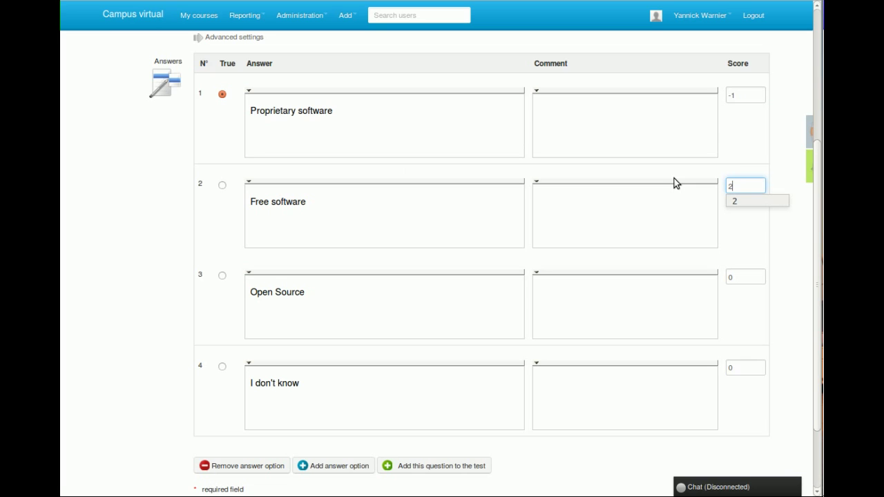
{"action": "left_click", "coordinate": [753, 276]}
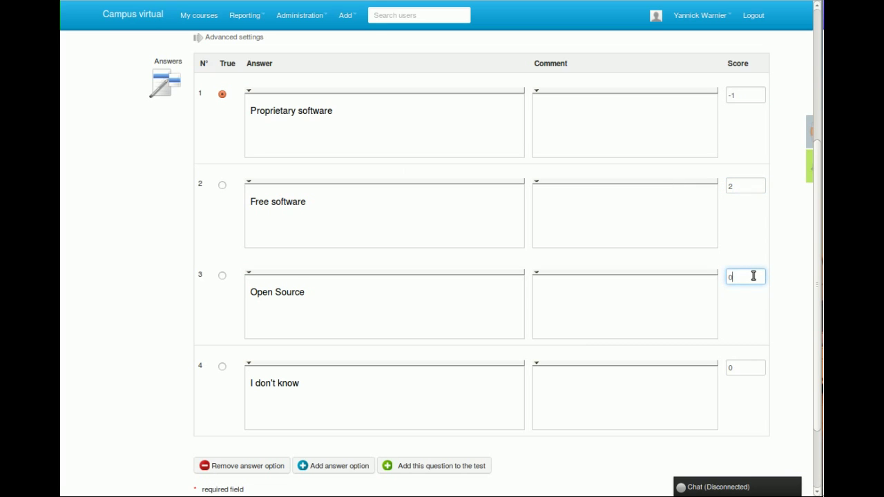
{"action": "key", "text": "BackSpace"}
{"action": "type", "text": "1"}
{"action": "left_click", "coordinate": [735, 239]}
{"action": "left_click", "coordinate": [738, 368]}
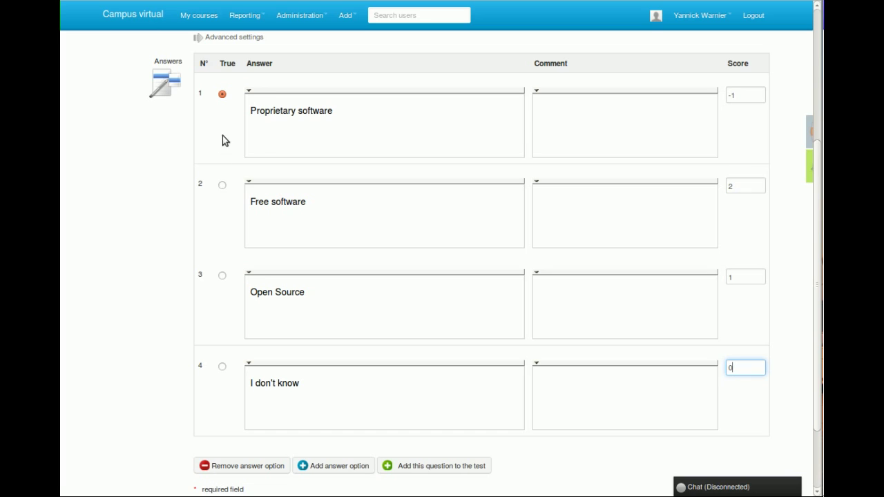
{"action": "left_click", "coordinate": [227, 61]}
{"action": "double_click", "coordinate": [227, 61]}
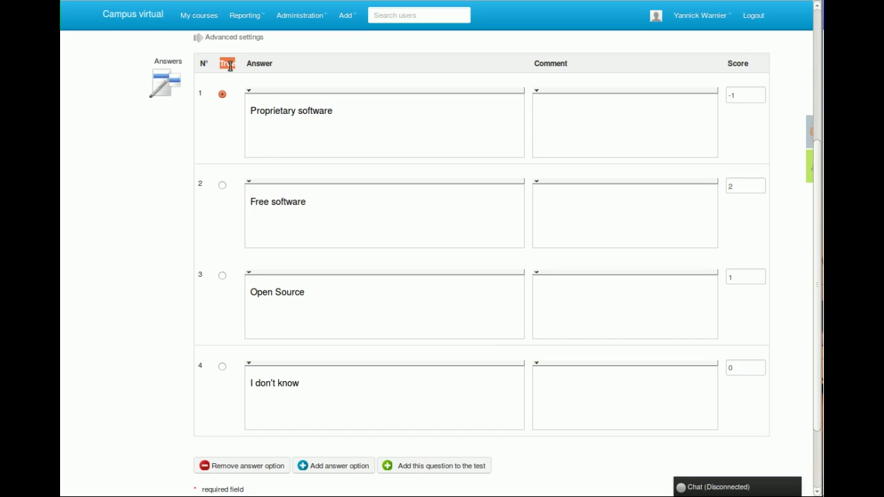
- Mark Free software as the correct answer and give it the comment 'Well done!'
{"action": "left_click", "coordinate": [221, 185]}
{"action": "left_click", "coordinate": [598, 140]}
{"action": "left_click", "coordinate": [572, 222]}
{"action": "left_click", "coordinate": [562, 294]}
{"action": "type", "text": "Welld"}
{"action": "key", "text": "BackSpace"}
{"action": "type", "text": "done!"}
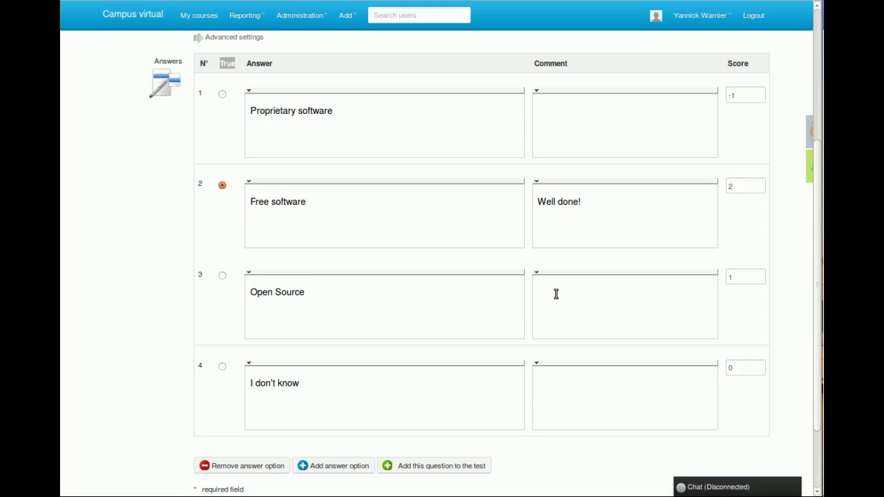
- Comment Open Source: 'Open Source is not exactly the same as Free Software. Please check your notes on licensing'
{"action": "type", "text": "Open Source is not exactly the same "}
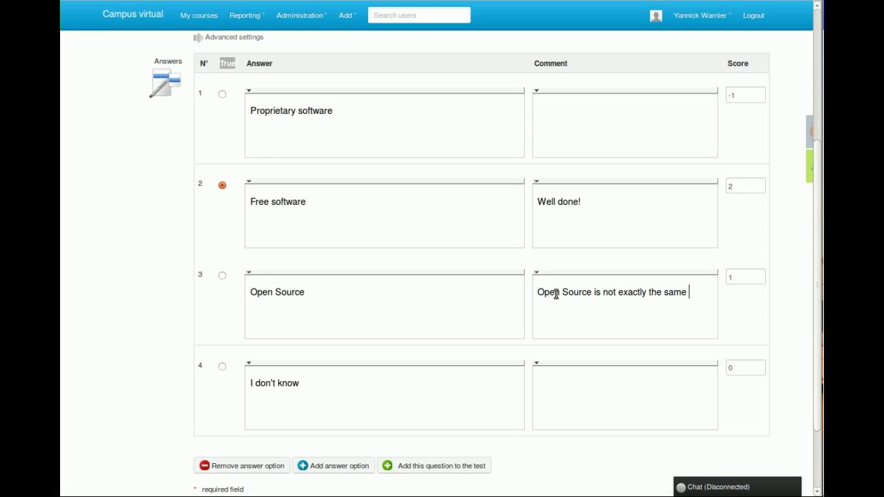
{"action": "type", "text": "as Free Software"}
{"action": "type", "text": ". P"}
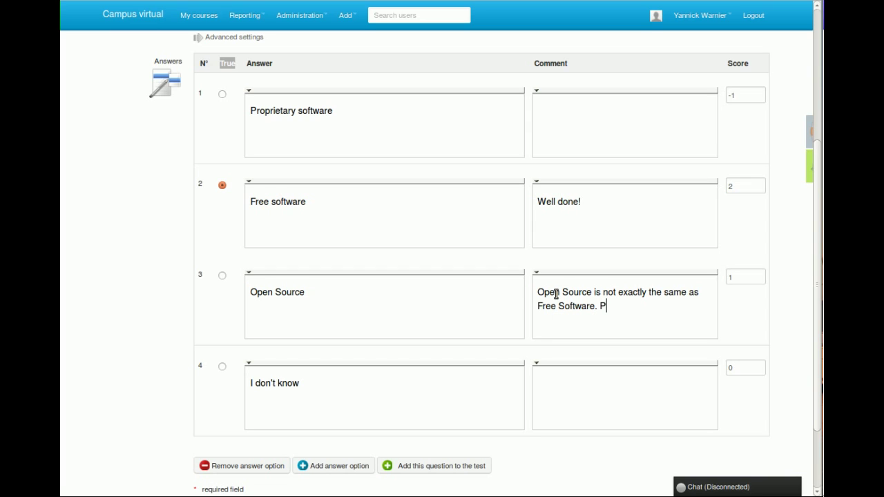
{"action": "type", "text": "lease check your notes on "}
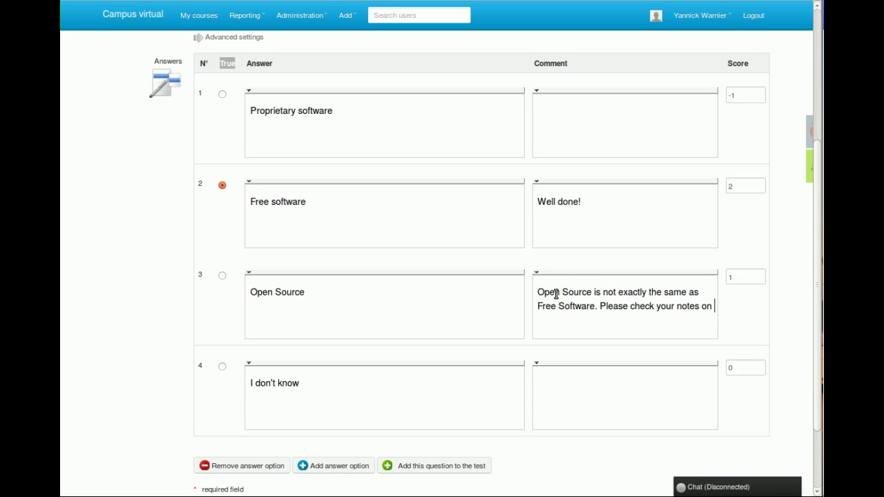
{"action": "type", "text": "licensing"}
{"action": "left_click_drag", "start_coordinate": [633, 317], "coordinate": [701, 306]}
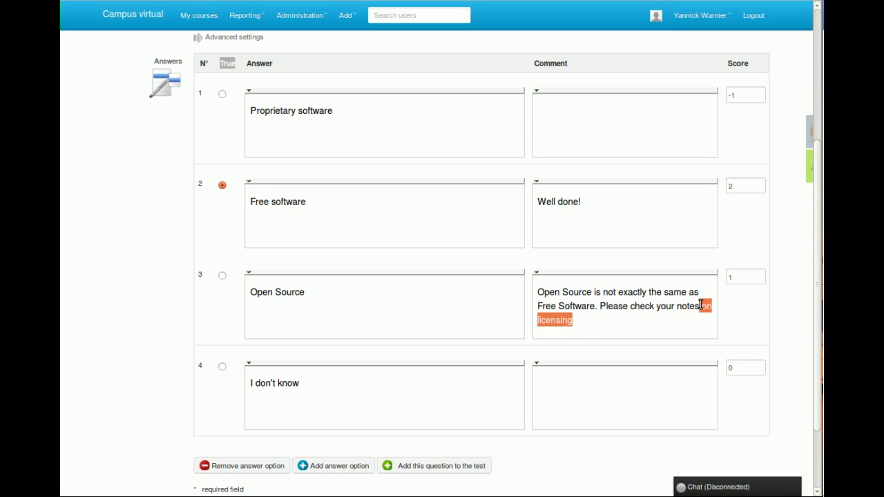
{"action": "left_click", "coordinate": [635, 306]}
{"action": "mouse_move", "coordinate": [630, 306]}
{"action": "left_mouse_down"}
{"action": "mouse_move", "coordinate": [675, 306]}
{"action": "mouse_move", "coordinate": [640, 306]}
{"action": "left_mouse_up"}
- Comment Proprietary software 'Nope, this is completely wrong! Please review the licensing page…' and save the question
{"action": "left_click", "coordinate": [591, 110]}
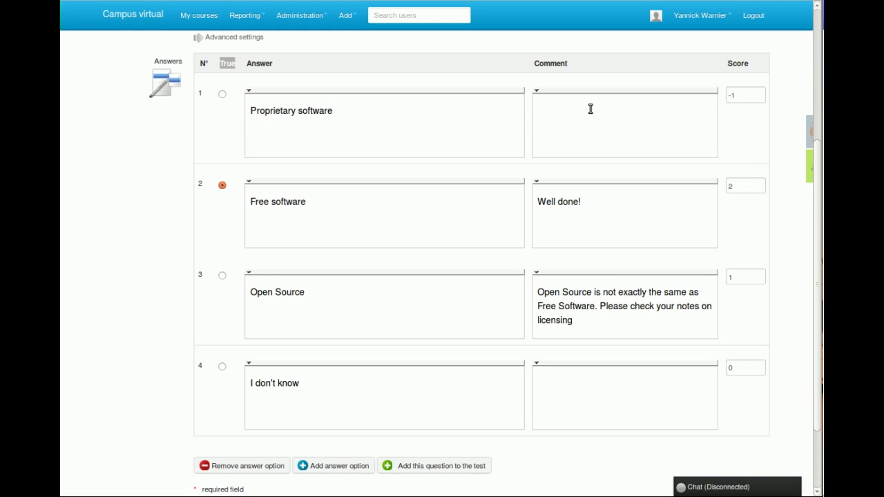
{"action": "type", "text": "Nope, this is completely wrong!"}
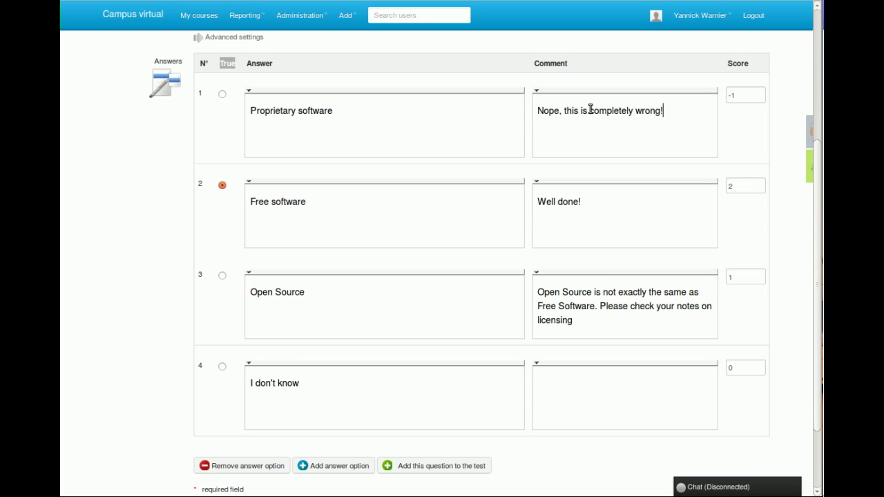
{"action": "type", "text": " Please review th"}
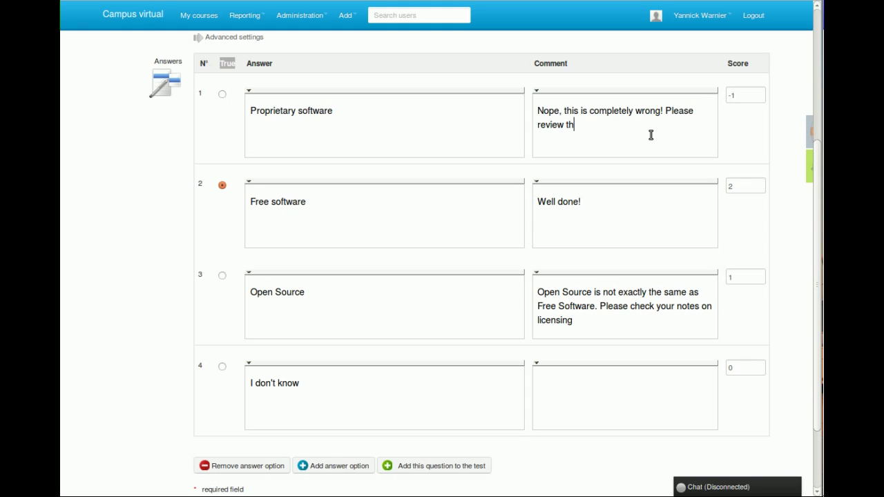
{"action": "type", "text": "e licensing page in your not"}
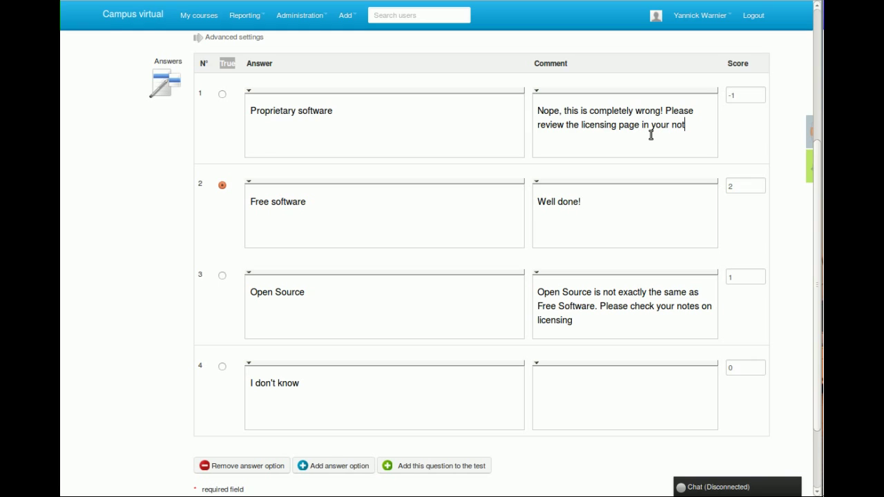
{"action": "type", "text": "es."}
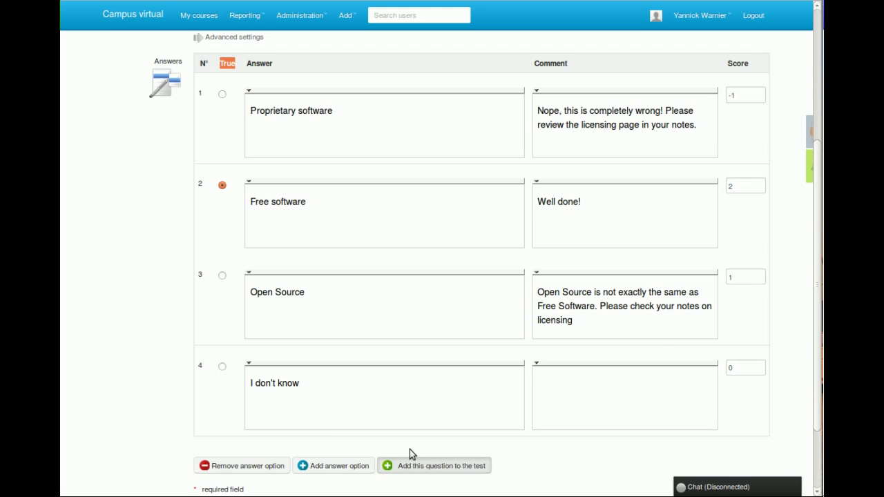
{"action": "left_click", "coordinate": [459, 476]}
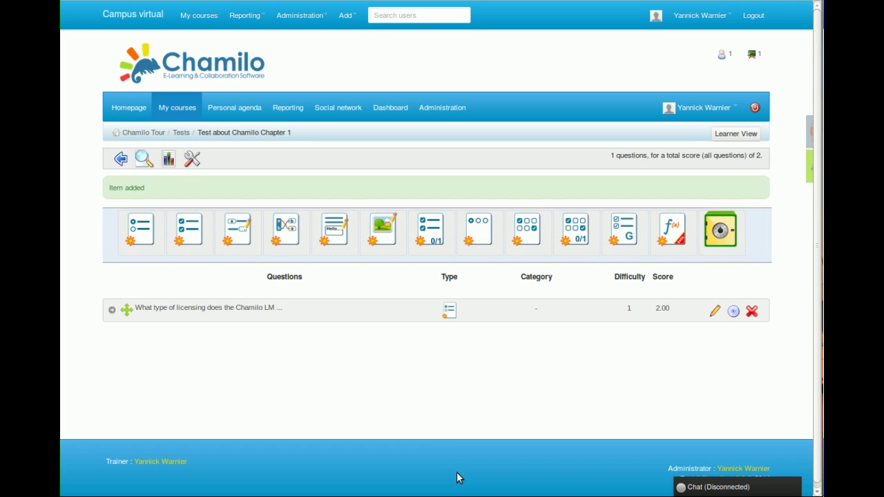
{"action": "left_click", "coordinate": [145, 309]}
{"action": "left_click", "coordinate": [205, 311]}
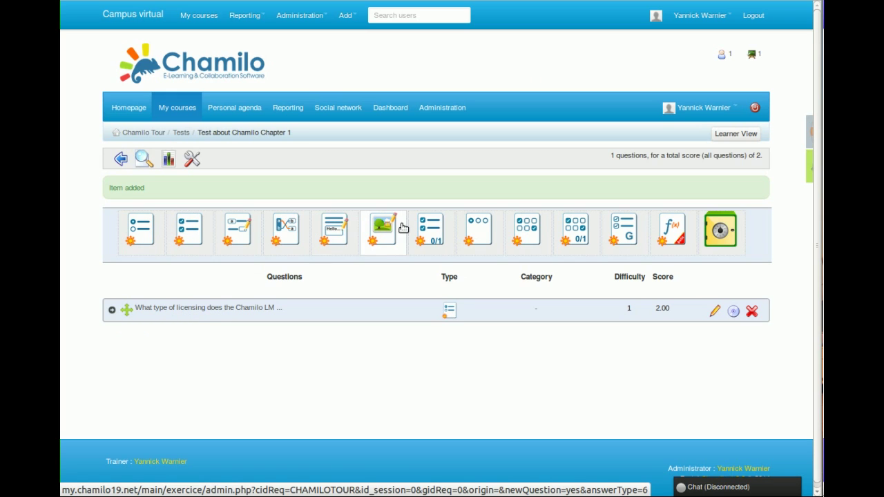
- Clone the licensing question, then expand and collapse the copy to check its answers and feedback
{"action": "left_click", "coordinate": [734, 313]}
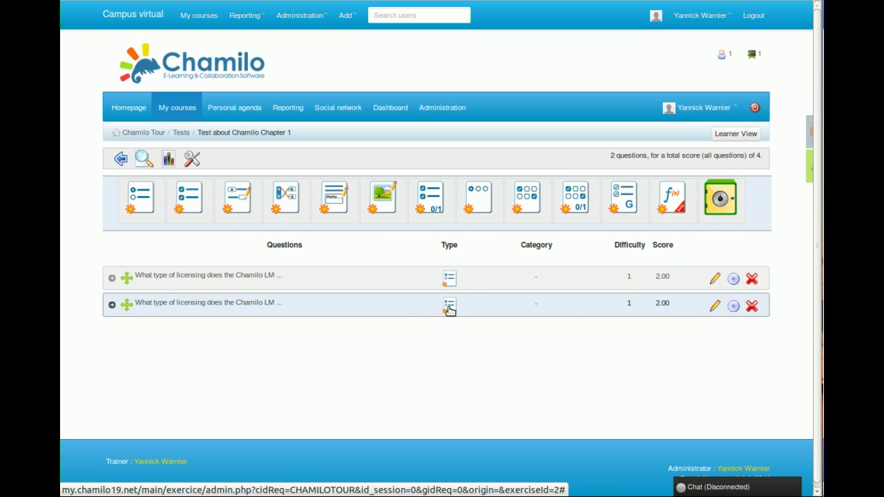
{"action": "left_click", "coordinate": [277, 302]}
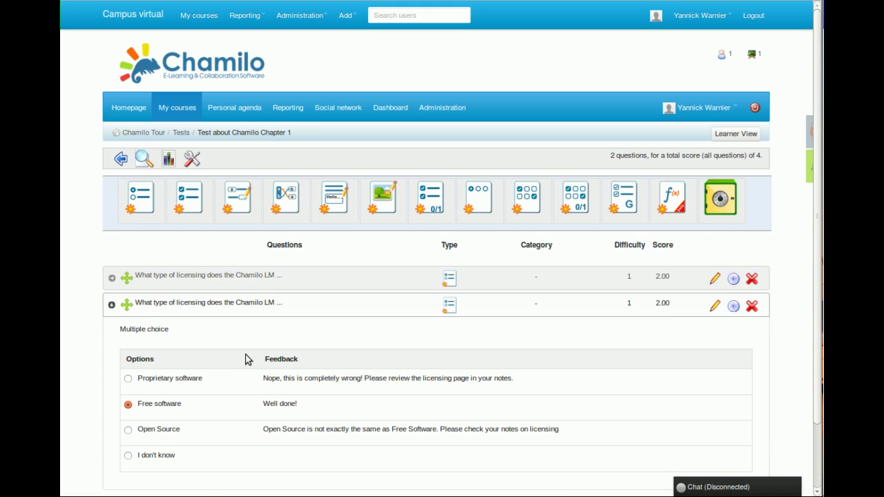
{"action": "left_click", "coordinate": [145, 302]}
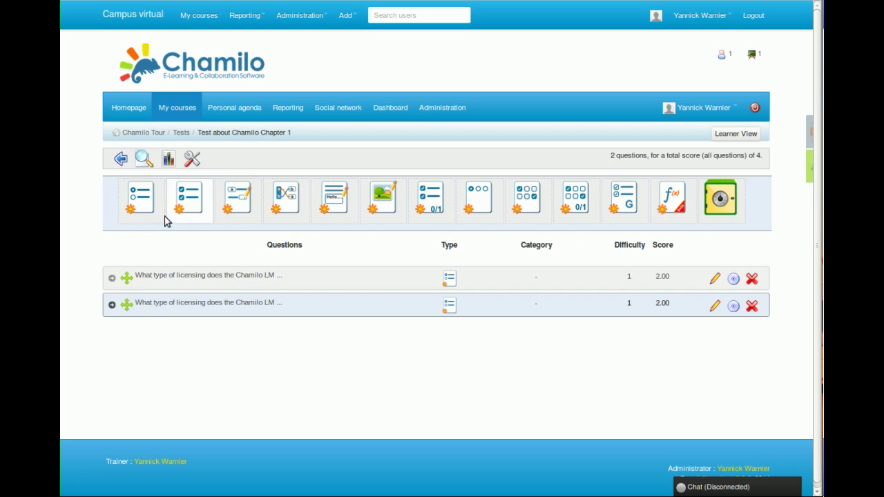
- Preview-attempt Test about Chamilo Chapter 1, answering Free software, then Proprietary software, and submit
{"action": "left_click", "coordinate": [143, 161]}
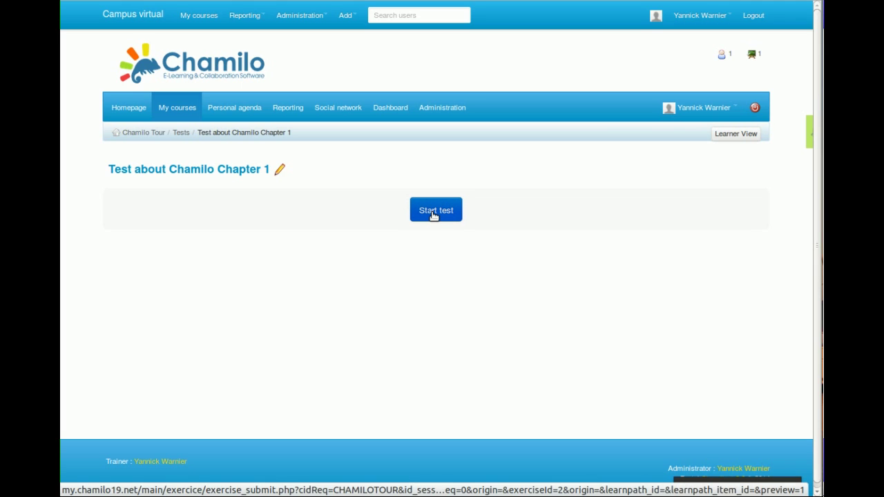
{"action": "left_click", "coordinate": [434, 215]}
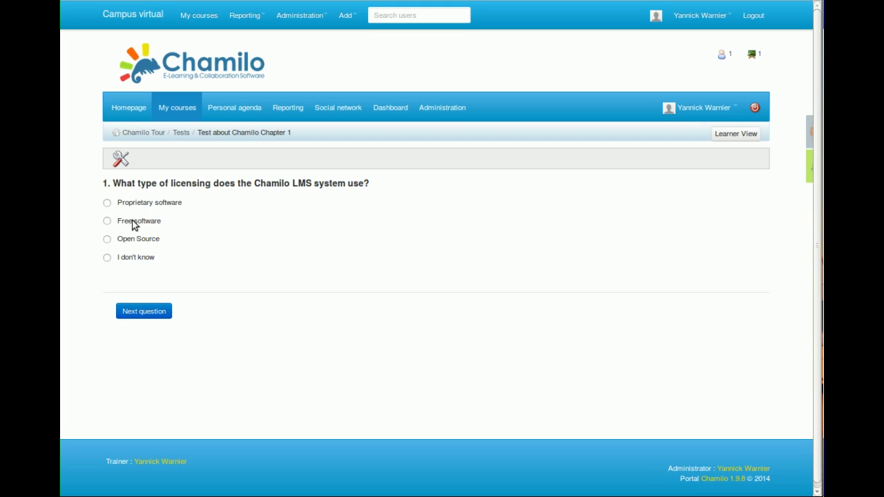
{"action": "left_click", "coordinate": [135, 222]}
{"action": "left_click", "coordinate": [157, 308]}
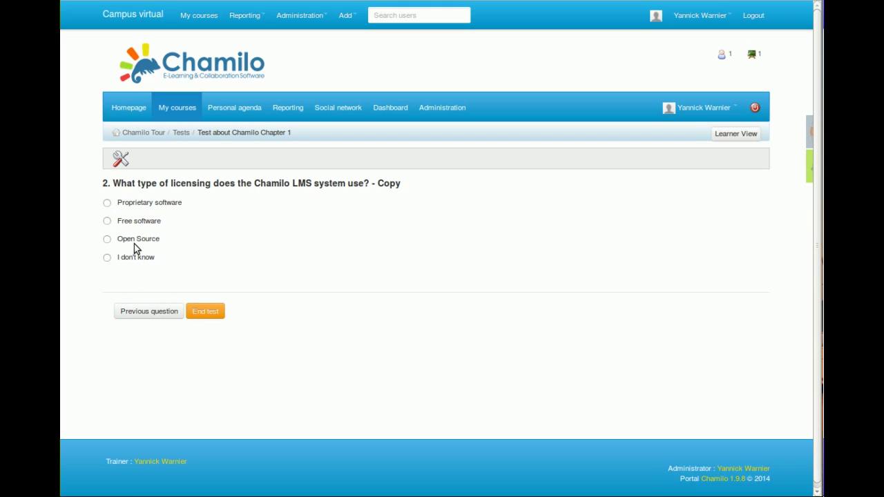
{"action": "left_click", "coordinate": [125, 205]}
{"action": "left_click", "coordinate": [208, 314]}
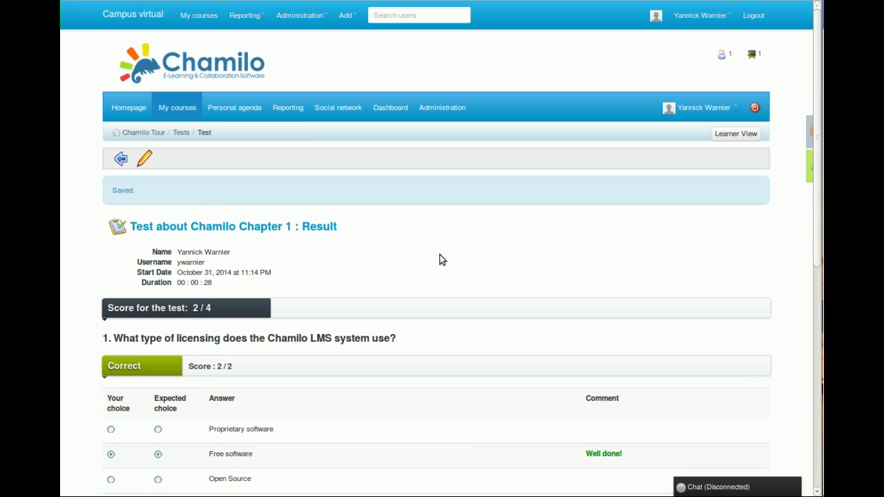
- Review the results: question 1's Well done! feedback and question 2's Wrong verdict scoring 0 / 2
{"action": "scroll", "coordinate": [442, 260], "scroll_direction": "down", "scroll_amount": 5}
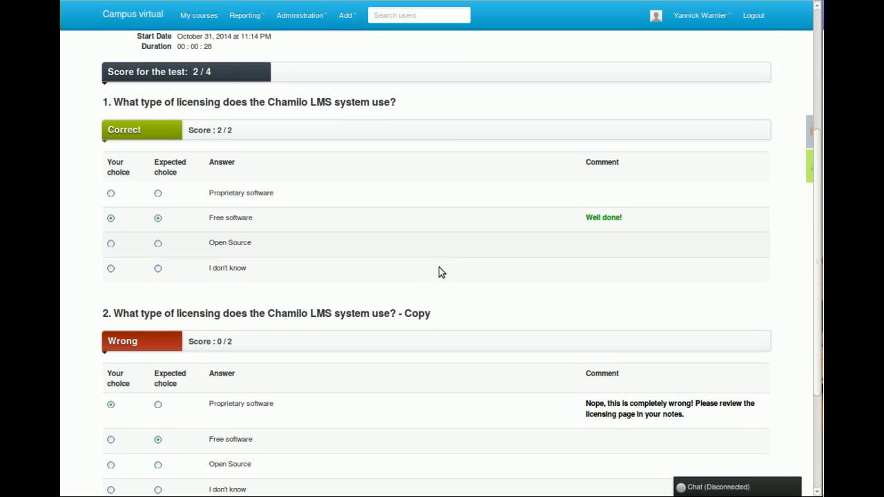
{"action": "left_click_drag", "start_coordinate": [635, 221], "coordinate": [579, 219]}
{"action": "left_click", "coordinate": [637, 219]}
{"action": "scroll", "coordinate": [540, 241], "scroll_direction": "down", "scroll_amount": 3}
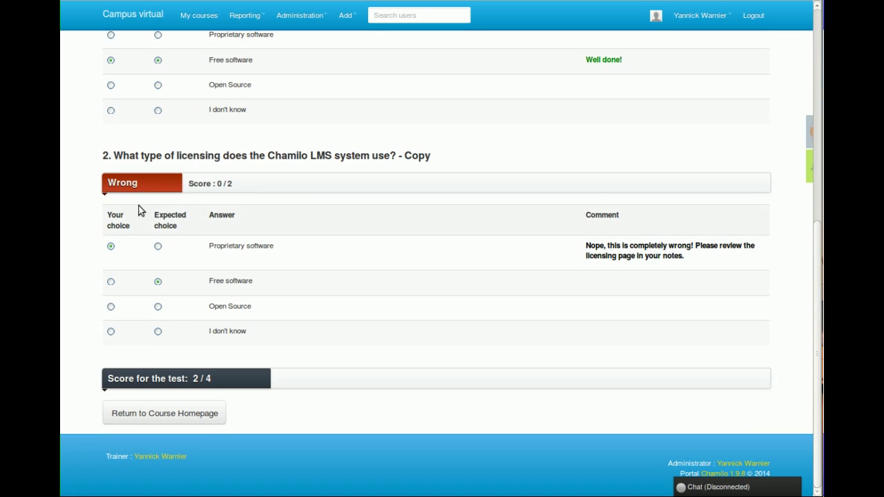
{"action": "left_click_drag", "start_coordinate": [108, 183], "coordinate": [141, 184]}
{"action": "left_click", "coordinate": [143, 185]}
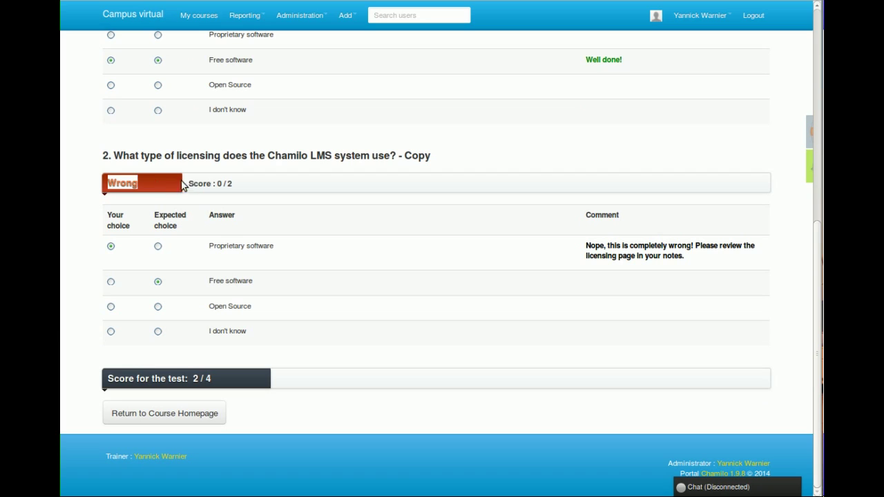
{"action": "left_click", "coordinate": [214, 181]}
{"action": "left_click_drag", "start_coordinate": [214, 181], "coordinate": [236, 181]}
{"action": "left_click", "coordinate": [239, 186]}
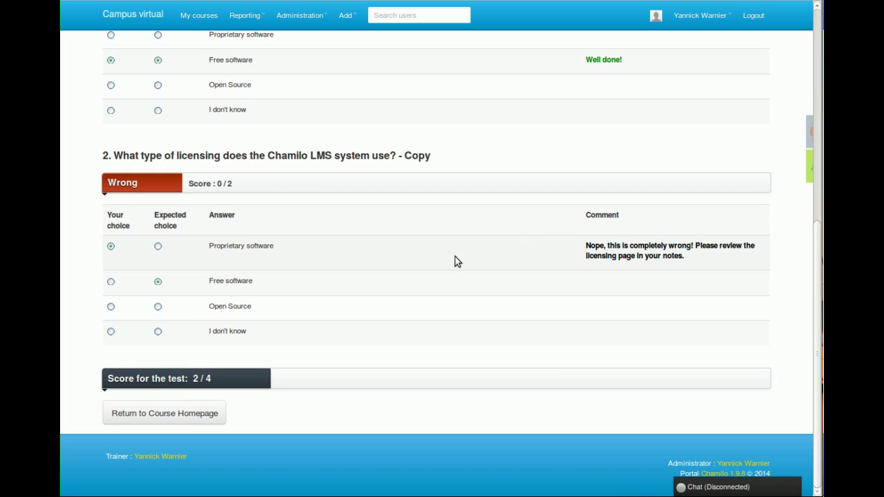
- Inspect the chosen Proprietary software answer and its feedback comment, then return to the course home
{"action": "left_click_drag", "start_coordinate": [210, 248], "coordinate": [302, 247]}
{"action": "left_click", "coordinate": [274, 247]}
{"action": "left_click_drag", "start_coordinate": [585, 245], "coordinate": [712, 267]}
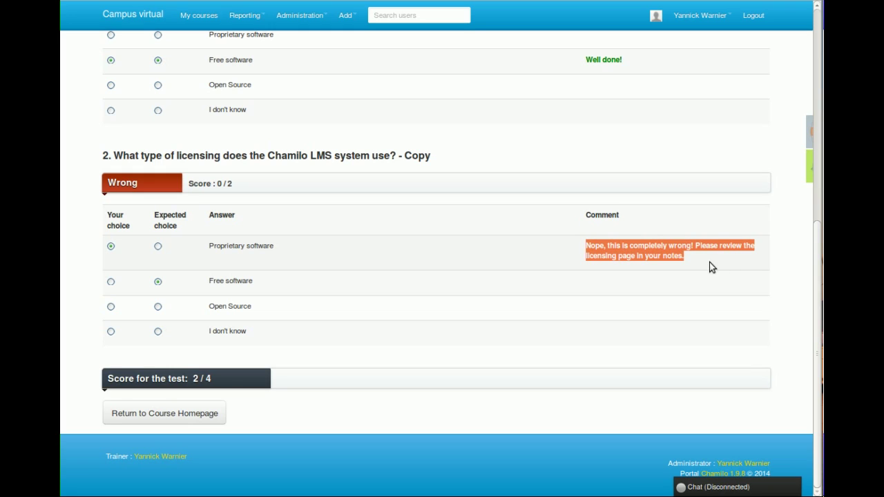
{"action": "left_click", "coordinate": [697, 257]}
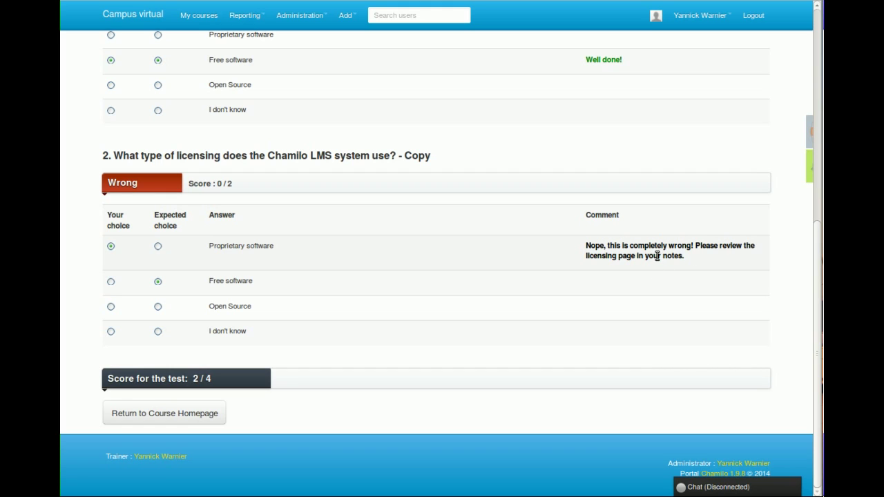
{"action": "left_click_drag", "start_coordinate": [618, 258], "coordinate": [682, 257]}
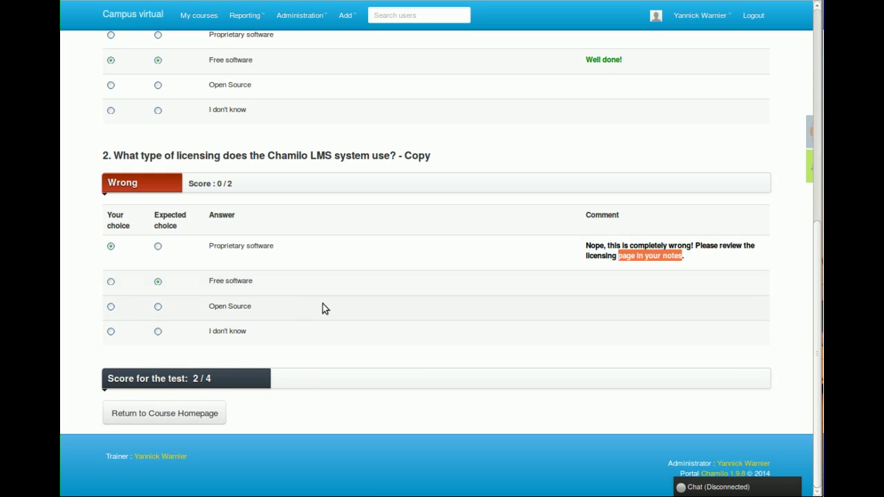
{"action": "left_click", "coordinate": [186, 416]}
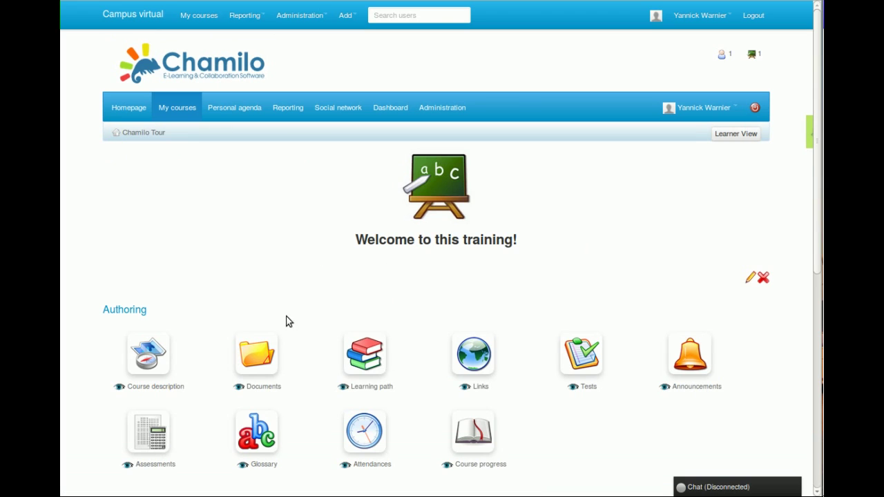
- Glance at the Tests list, return via the Chamilo Tour breadcrumb, and open Forums under Interaction
{"action": "scroll", "coordinate": [318, 299], "scroll_direction": "down", "scroll_amount": 3}
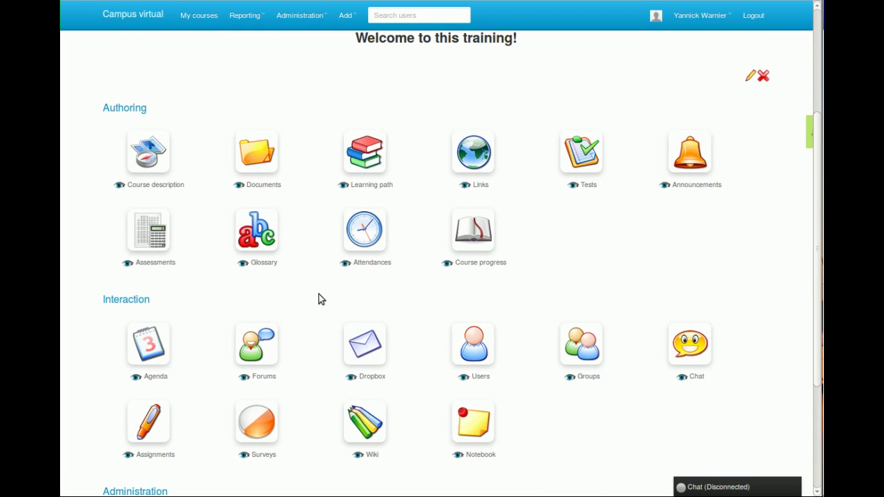
{"action": "left_click", "coordinate": [585, 154]}
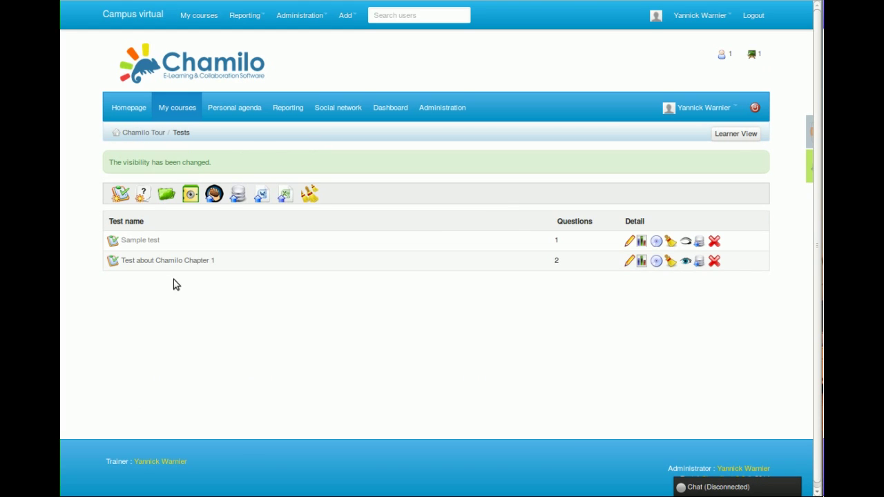
{"action": "left_click", "coordinate": [144, 134]}
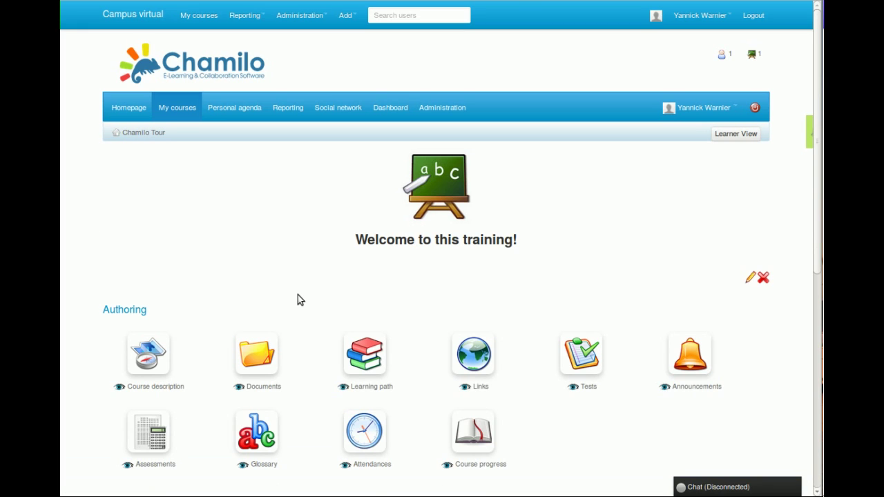
{"action": "scroll", "coordinate": [298, 295], "scroll_direction": "down", "scroll_amount": 5}
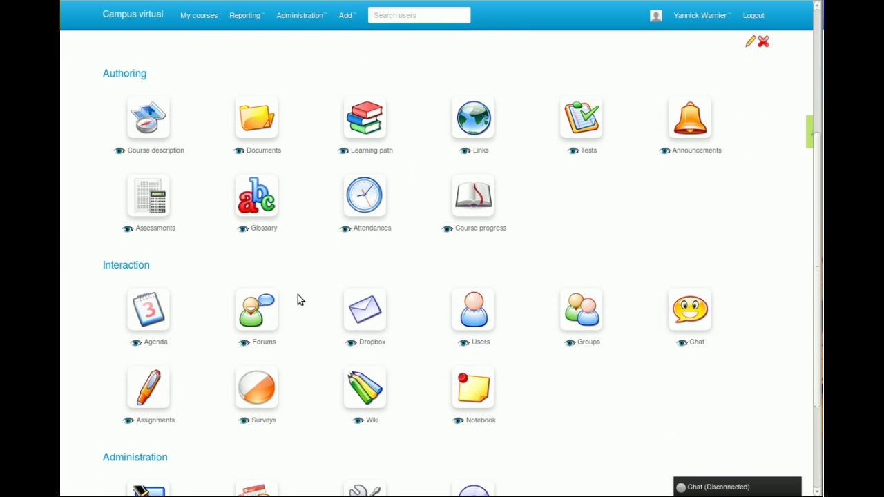
{"action": "left_click", "coordinate": [252, 316]}
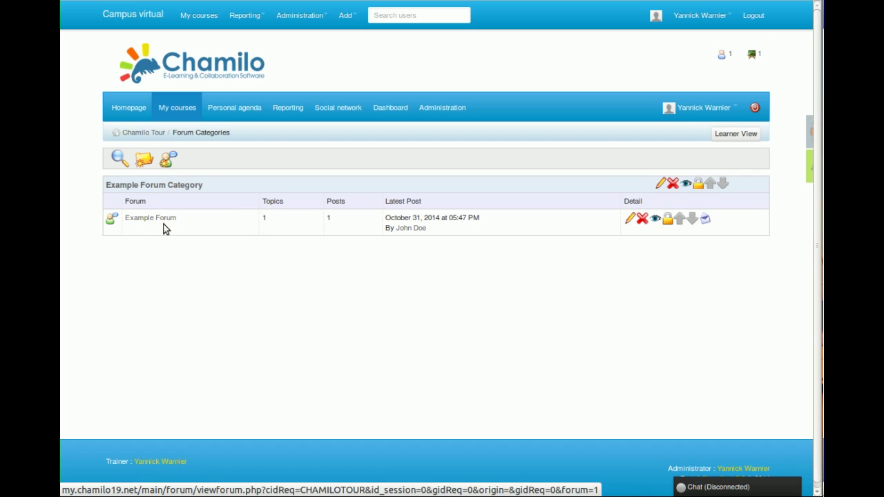
- Start a new forum titled 'Introduce yourself', keeping it in Example Forum Category
{"action": "left_click", "coordinate": [209, 191]}
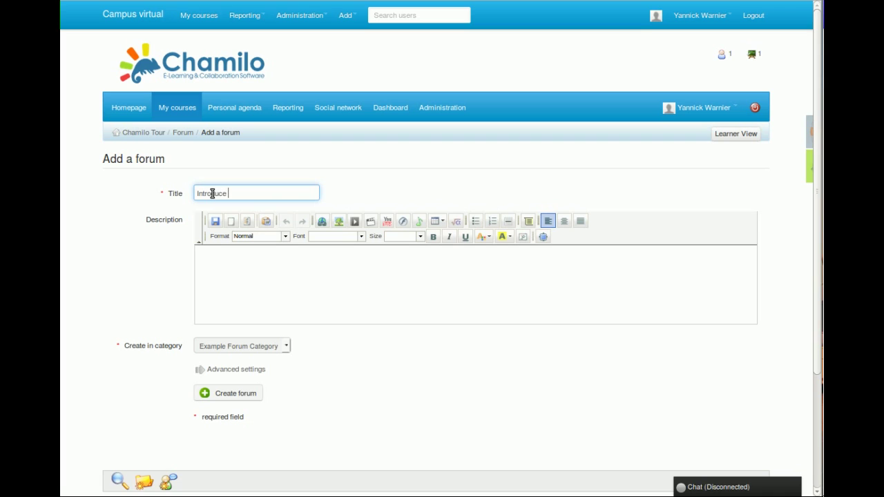
{"action": "type", "text": "Introduce yourself"}
{"action": "left_click", "coordinate": [309, 266]}
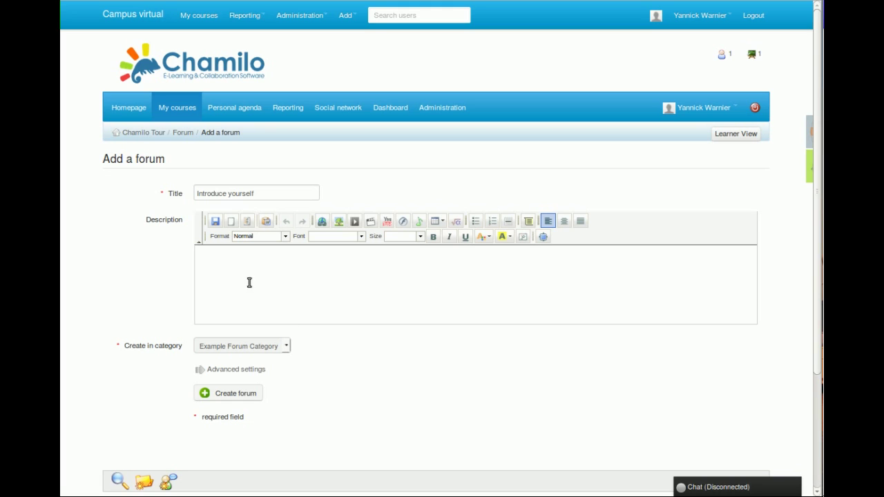
{"action": "left_click", "coordinate": [282, 348]}
{"action": "left_click", "coordinate": [279, 359]}
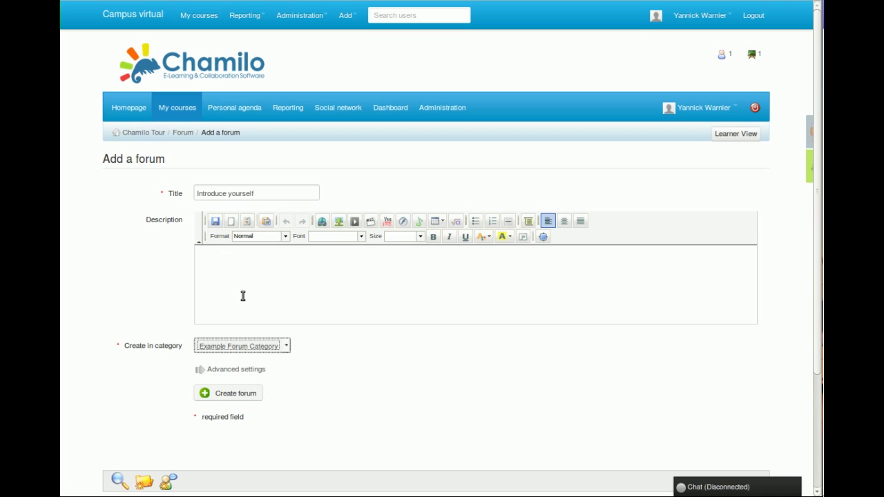
{"action": "left_click", "coordinate": [241, 294]}
- Give the forum a placeholder description, review Advanced settings, and create it
{"action": "type", "text": "dfv,sld fv"}
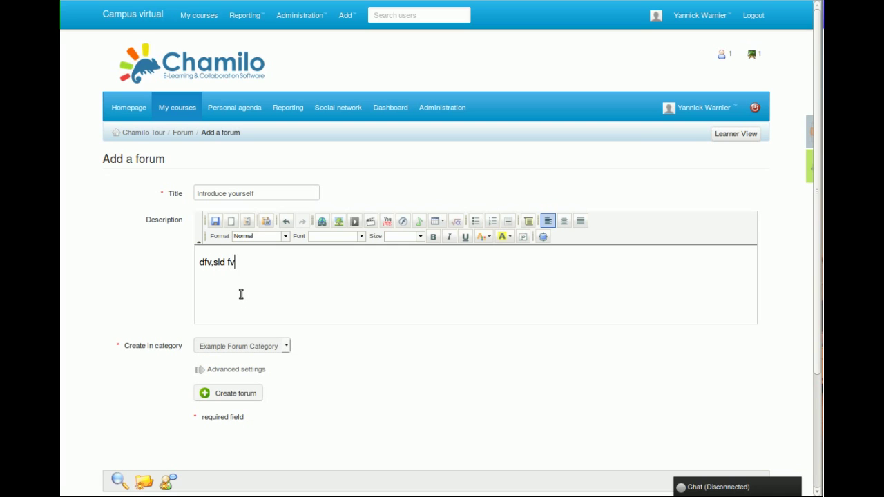
{"action": "type", "text": "s df dsfv dfar ferf aer"}
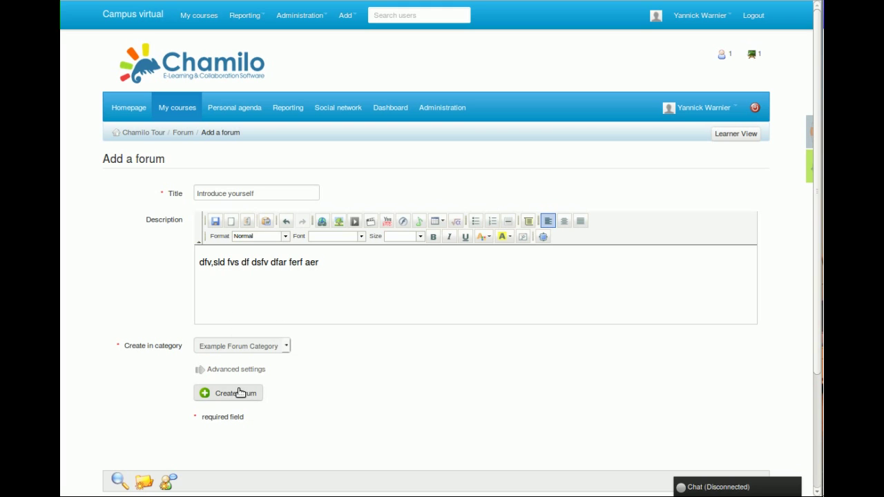
{"action": "left_click_drag", "start_coordinate": [343, 266], "coordinate": [191, 259]}
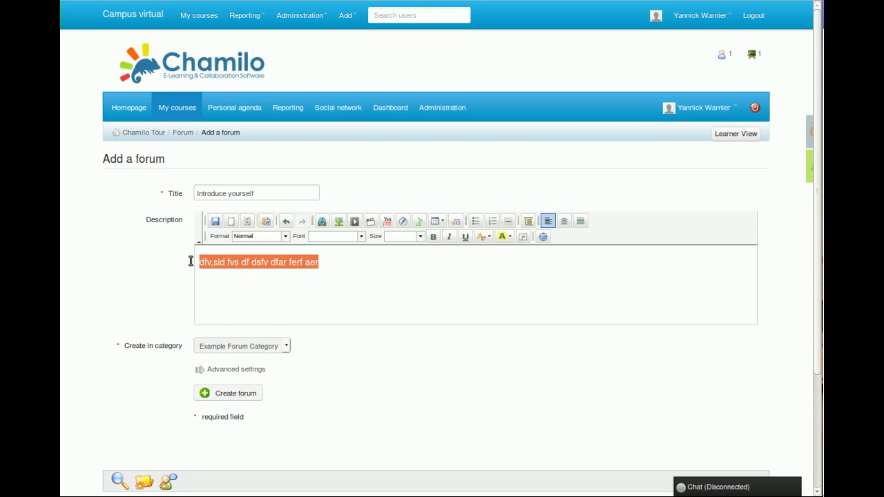
{"action": "left_click", "coordinate": [292, 284]}
{"action": "left_click", "coordinate": [234, 372]}
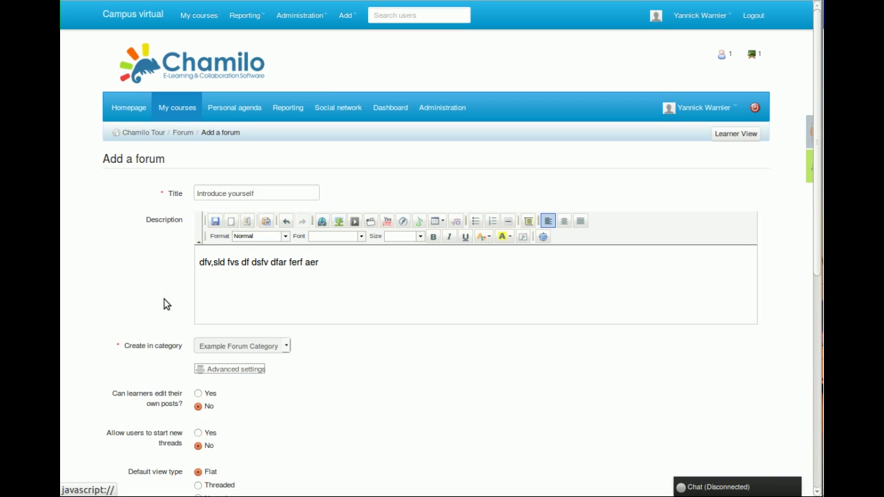
{"action": "scroll", "coordinate": [166, 304], "scroll_direction": "down", "scroll_amount": 3}
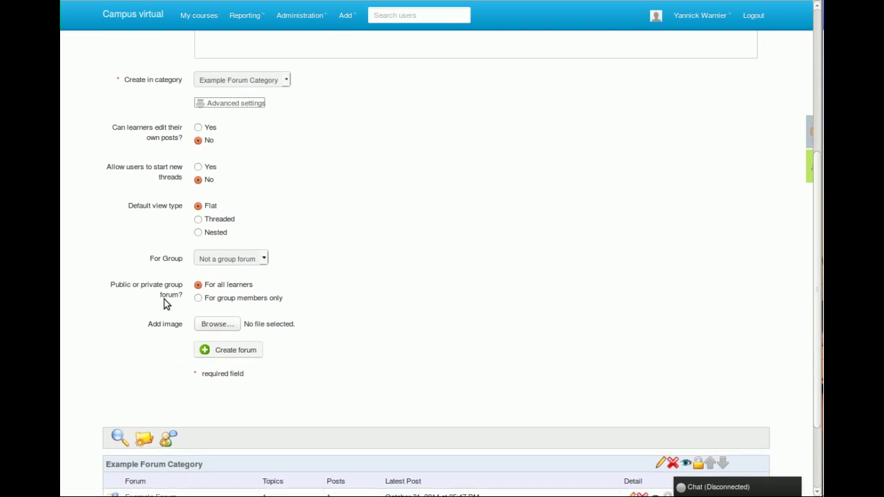
{"action": "scroll", "coordinate": [166, 304], "scroll_direction": "up", "scroll_amount": 4}
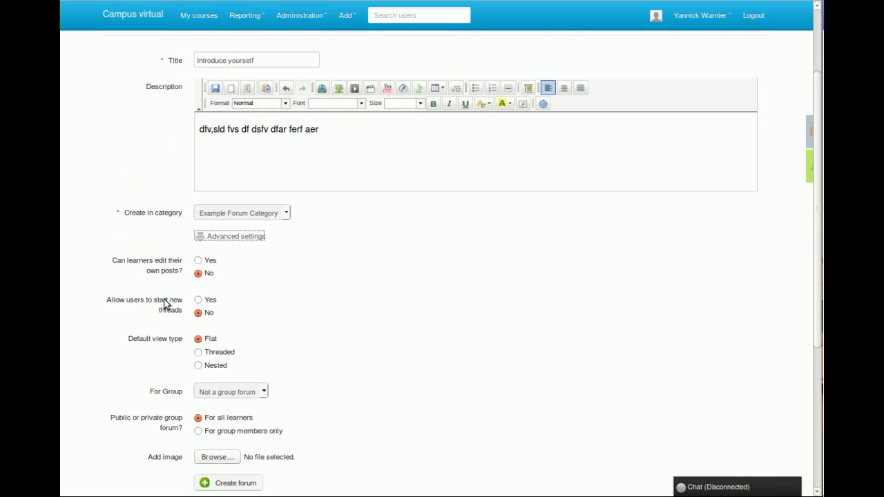
{"action": "left_click", "coordinate": [230, 483]}
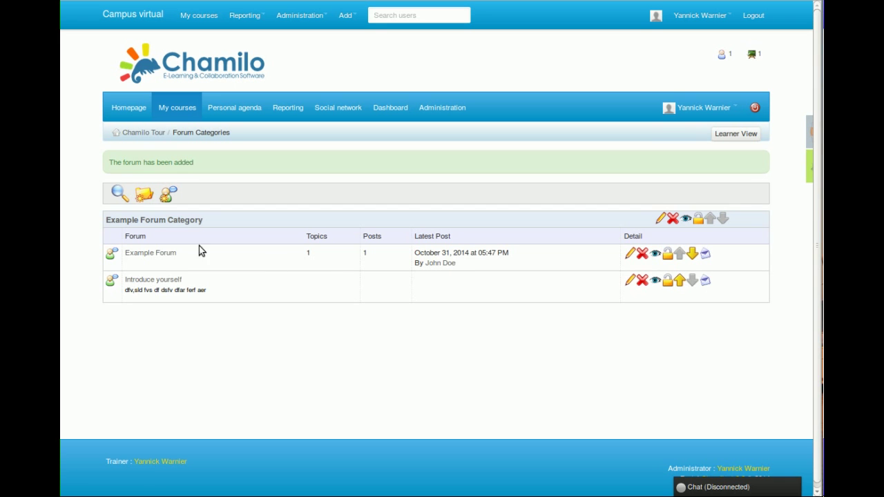
- Post a new thread in Introduce yourself with a software engineer's self-introduction greeting
{"action": "left_click", "coordinate": [165, 281]}
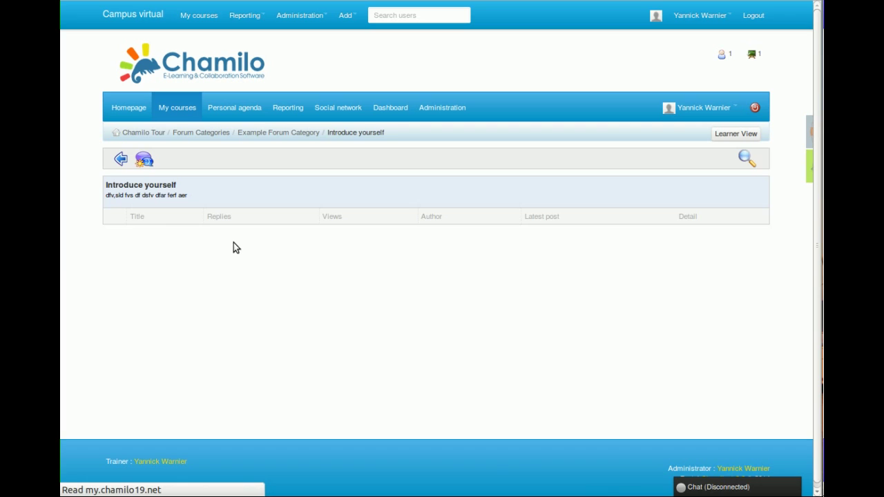
{"action": "left_click", "coordinate": [234, 220]}
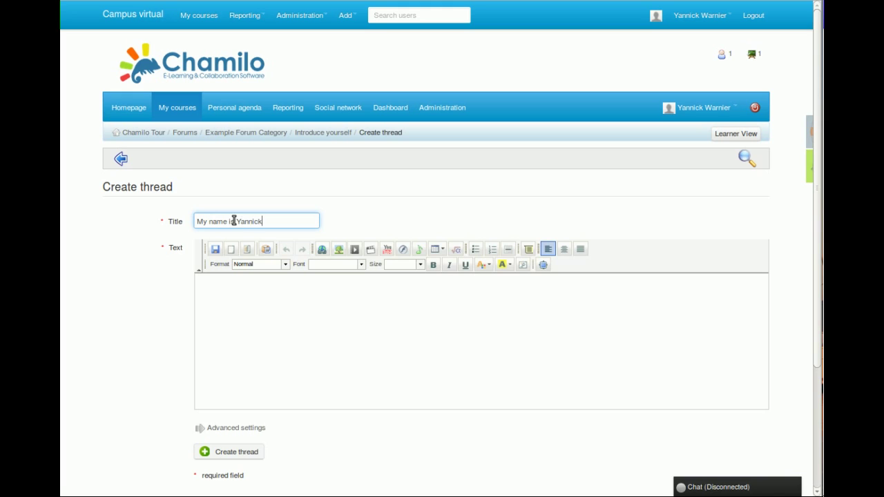
{"action": "left_click", "coordinate": [269, 317]}
{"action": "type", "text": "Hi, I'm a software engineer"}
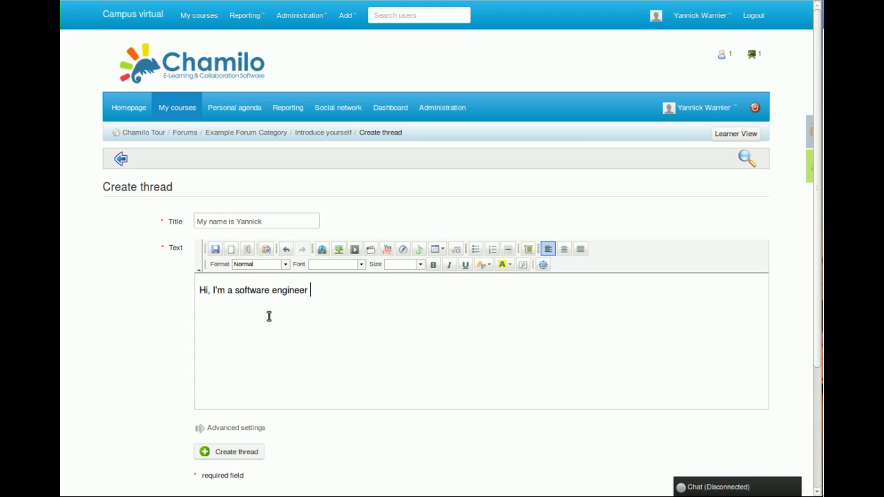
{"action": "type", "text": "from Belgium. It's great to participate to this course..."}
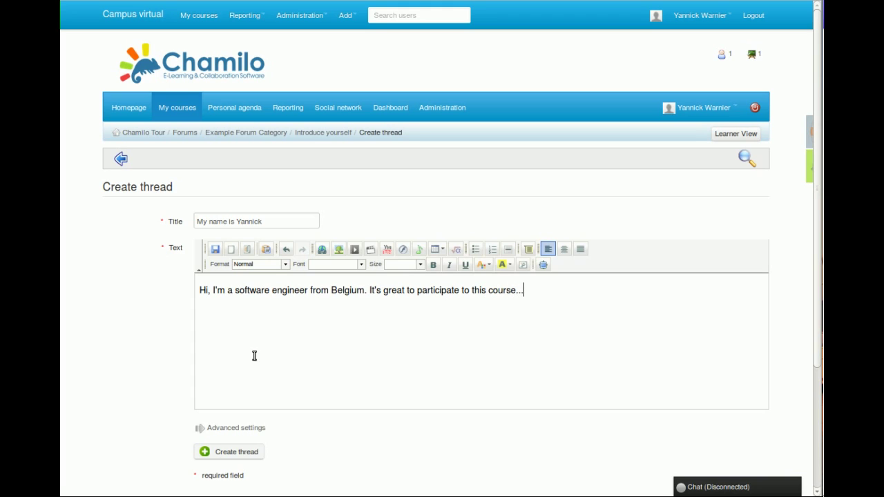
{"action": "left_click", "coordinate": [239, 452]}
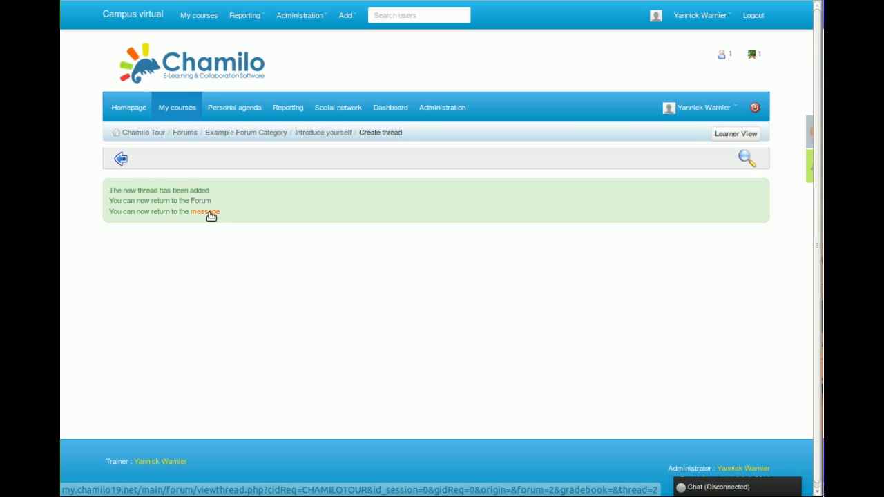
- View the newly posted introduction thread, then go back to the Chamilo Tour course home
{"action": "left_click", "coordinate": [211, 212]}
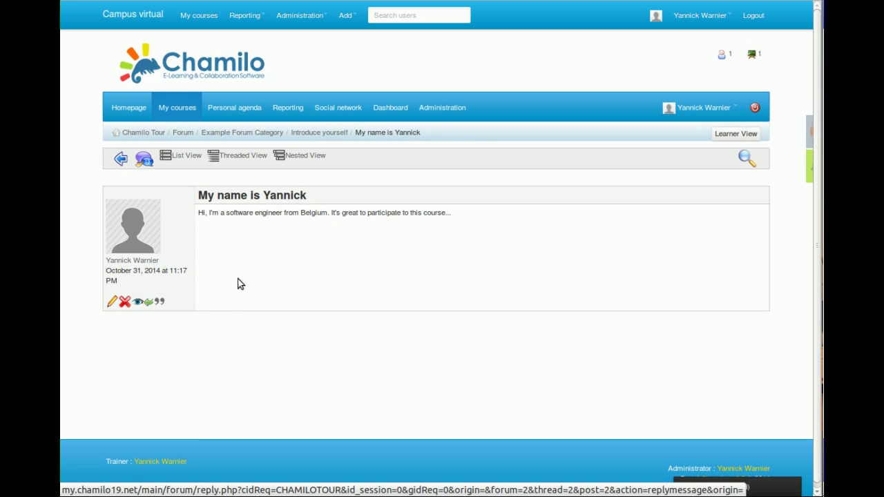
{"action": "scroll", "coordinate": [318, 241], "scroll_direction": "down", "scroll_amount": 5}
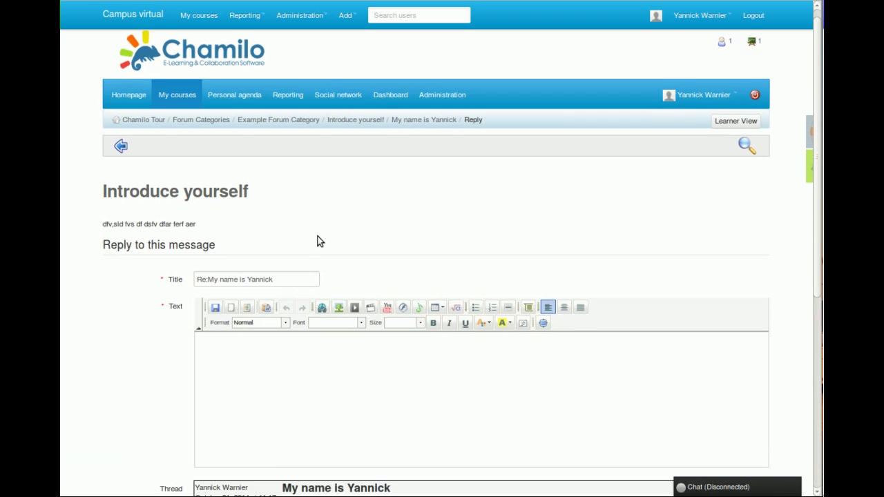
{"action": "scroll", "coordinate": [318, 241], "scroll_direction": "up", "scroll_amount": 5}
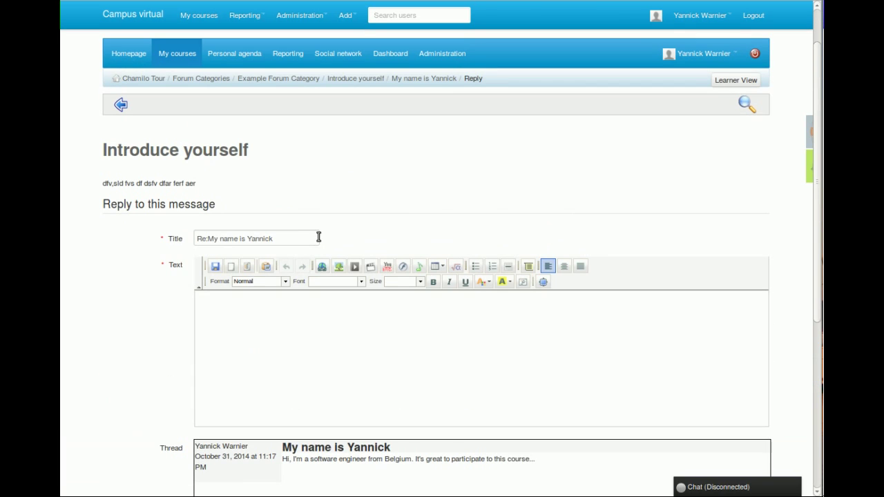
{"action": "left_click", "coordinate": [146, 79]}
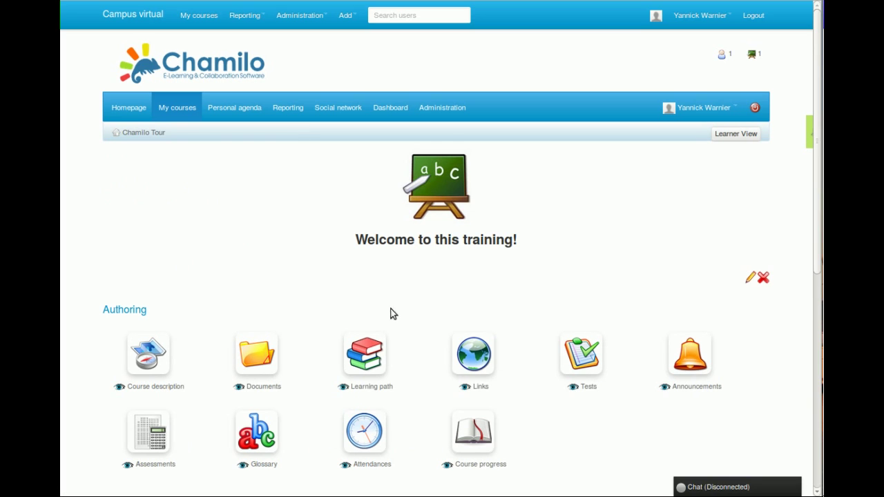
- Create a new learning path named 'Chamilo Introduction' from the Learning path tool
{"action": "left_click", "coordinate": [362, 358]}
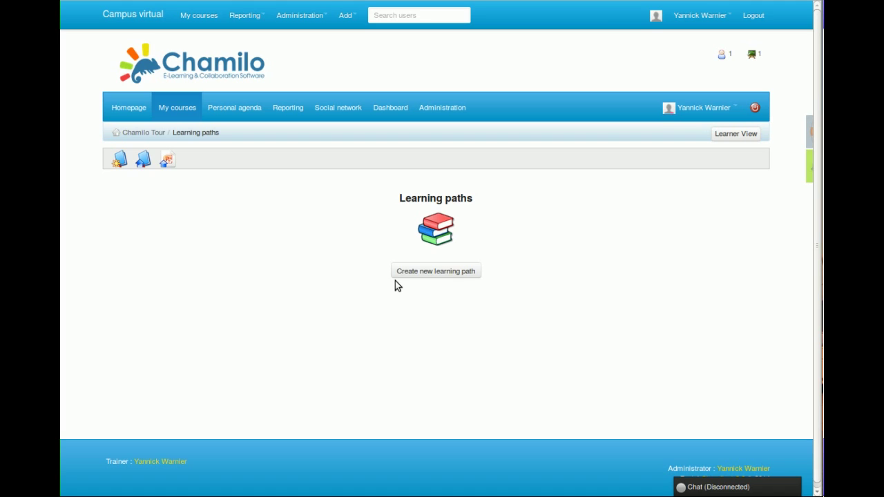
{"action": "left_click", "coordinate": [445, 275]}
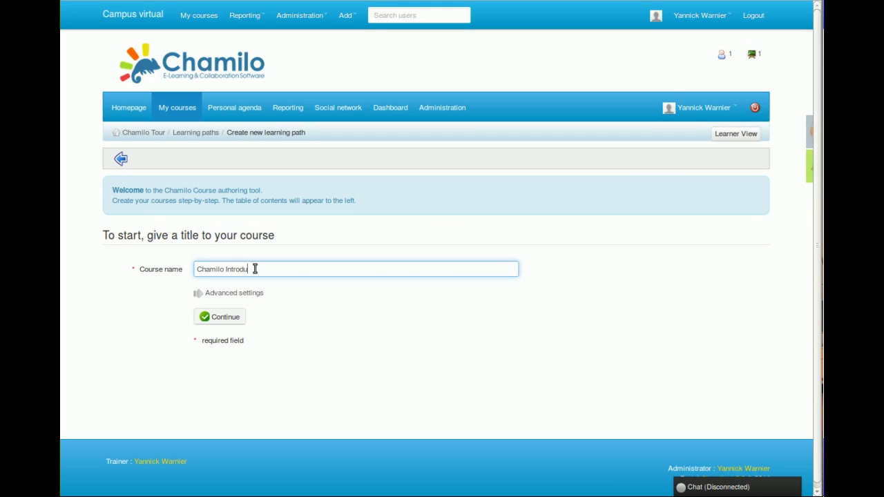
{"action": "left_click", "coordinate": [228, 315]}
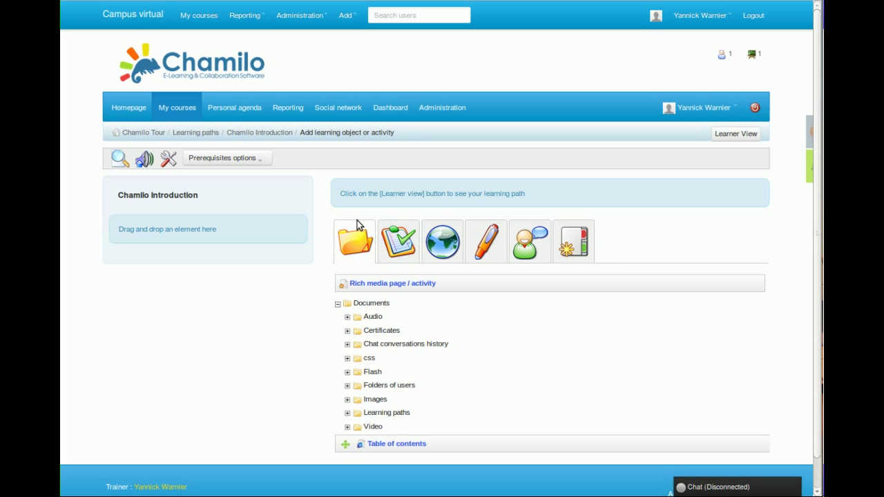
- Browse the addable tests, links, assignments and documents, then drag Table of contents into the path
{"action": "left_click", "coordinate": [398, 245]}
{"action": "left_click", "coordinate": [446, 247]}
{"action": "left_click", "coordinate": [482, 247]}
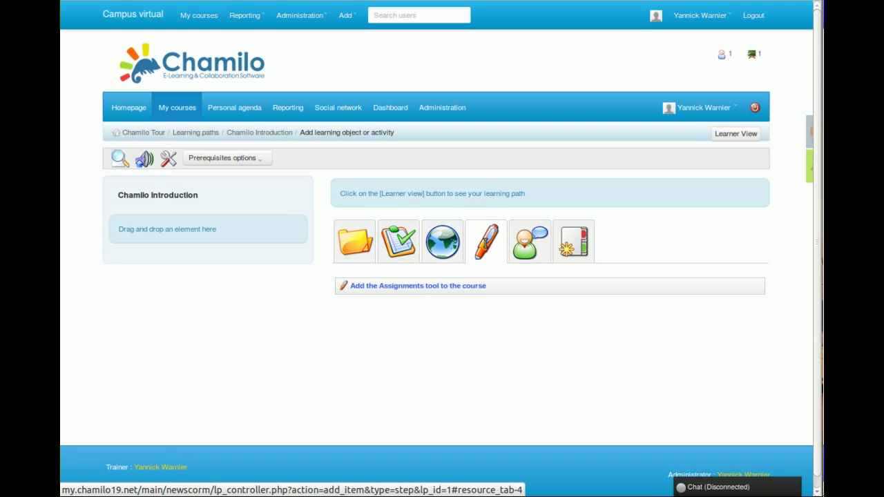
{"action": "left_click", "coordinate": [403, 254]}
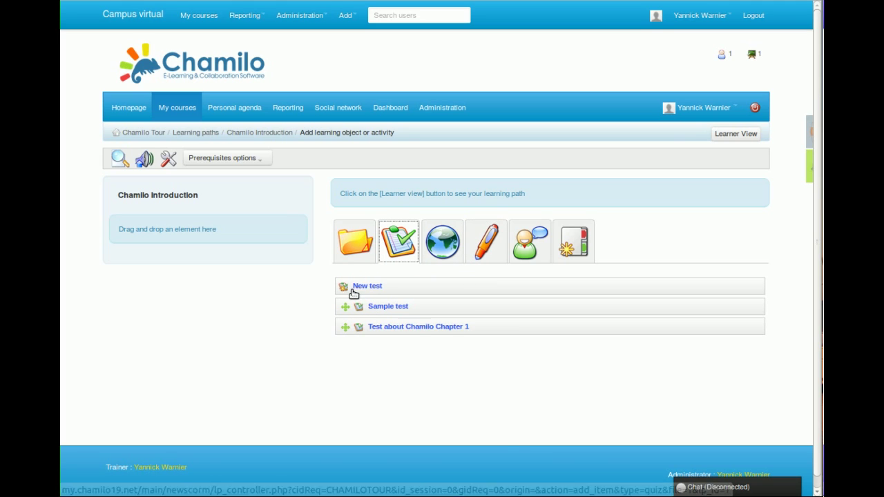
{"action": "left_click", "coordinate": [356, 259]}
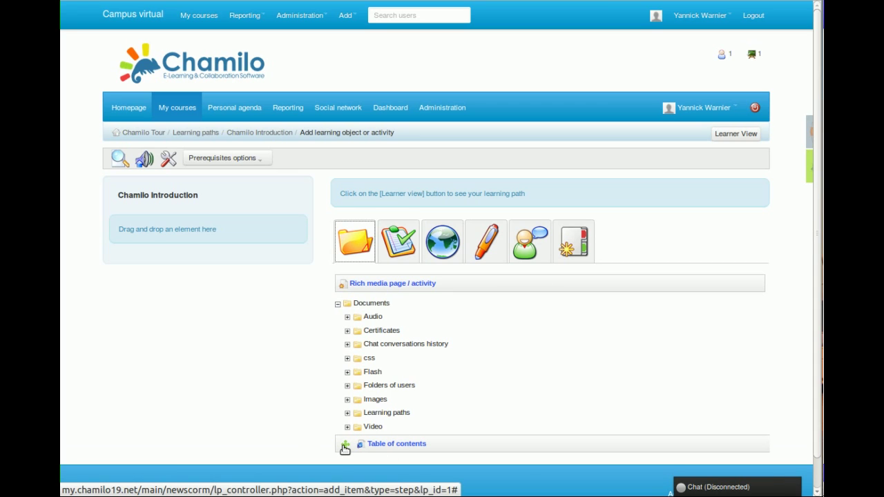
{"action": "left_click_drag", "start_coordinate": [345, 449], "coordinate": [128, 232]}
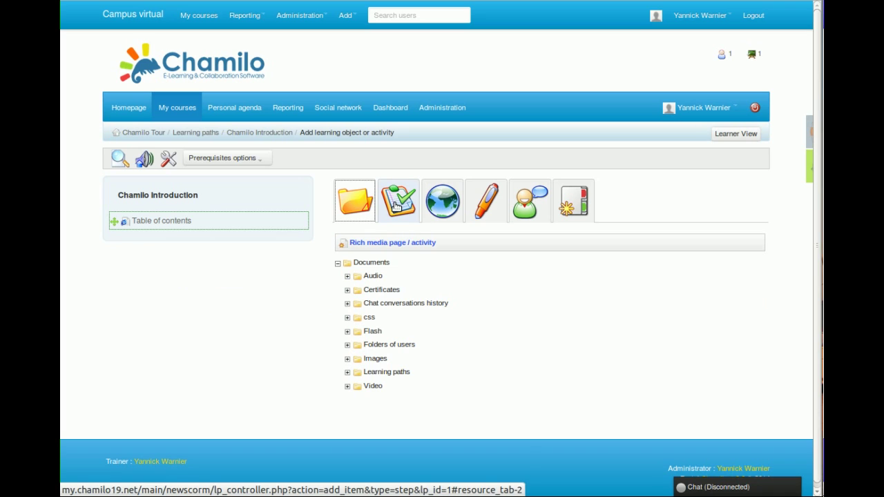
- Add a 'Chapter 1' section and drag the Table of contents document under it
{"action": "left_click", "coordinate": [575, 206]}
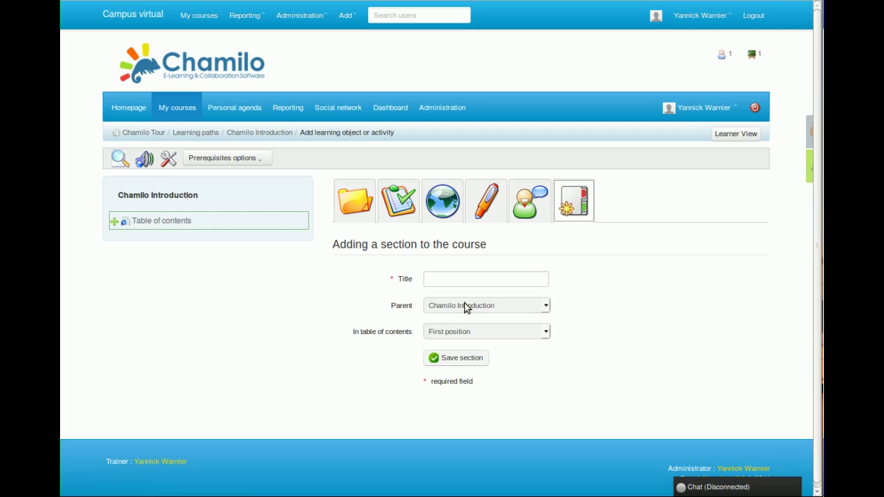
{"action": "left_click", "coordinate": [444, 278]}
{"action": "type", "text": "Chapter 1"}
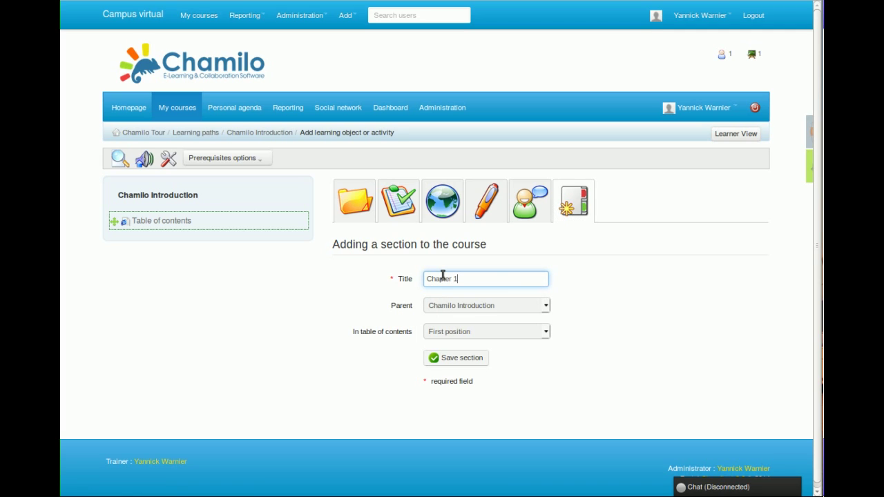
{"action": "key", "text": "Return"}
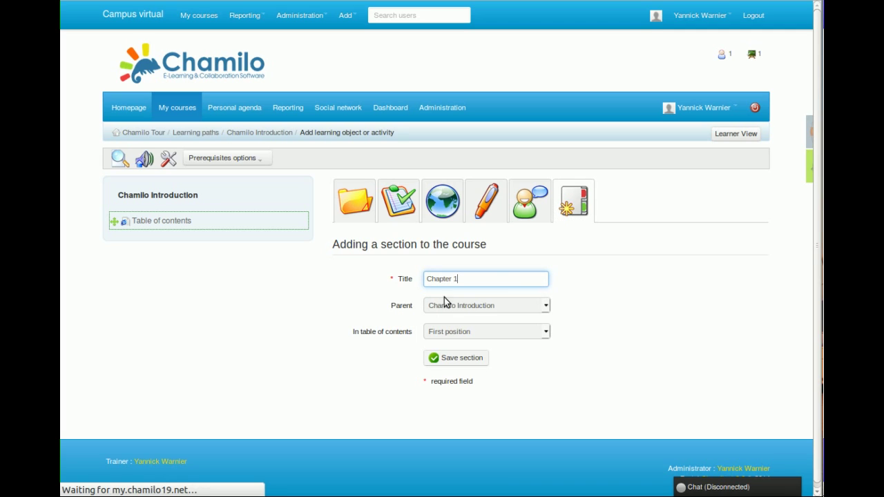
{"action": "mouse_move", "coordinate": [123, 242]}
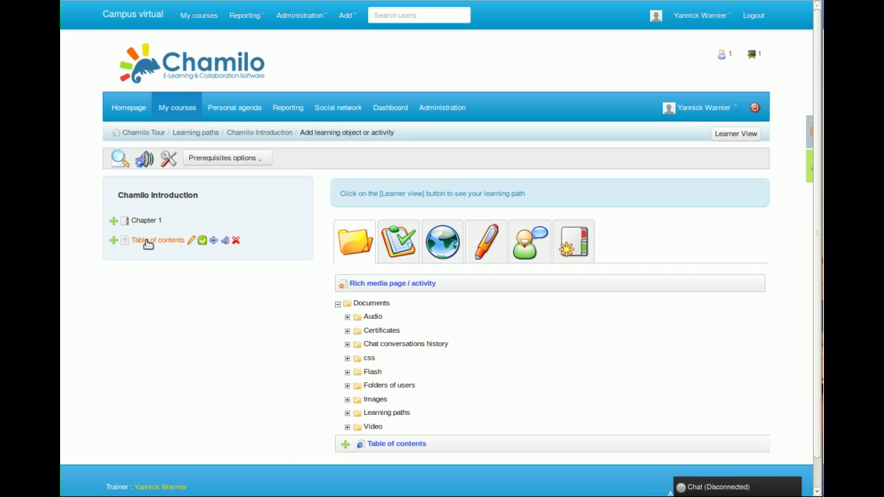
{"action": "left_click_drag", "start_coordinate": [118, 243], "coordinate": [144, 228]}
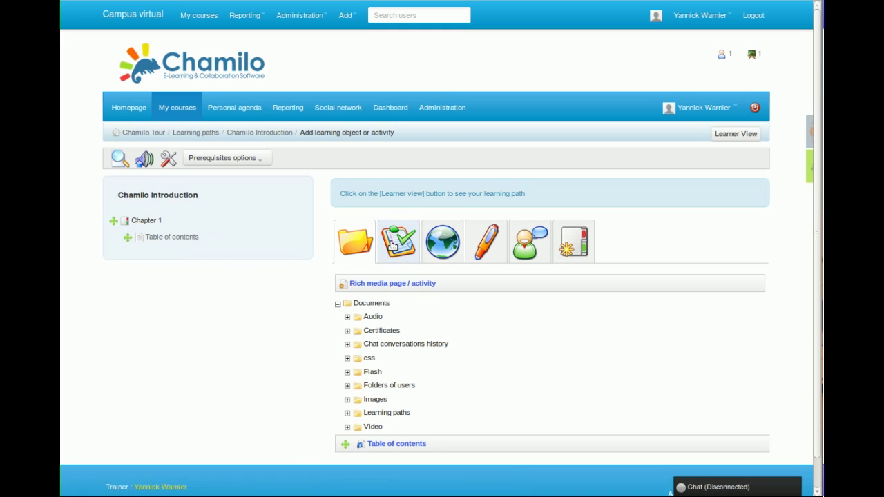
- Add the Introduce yourself forum and Test about Chamilo Chapter 1 into Chapter 1
{"action": "left_click", "coordinate": [531, 241]}
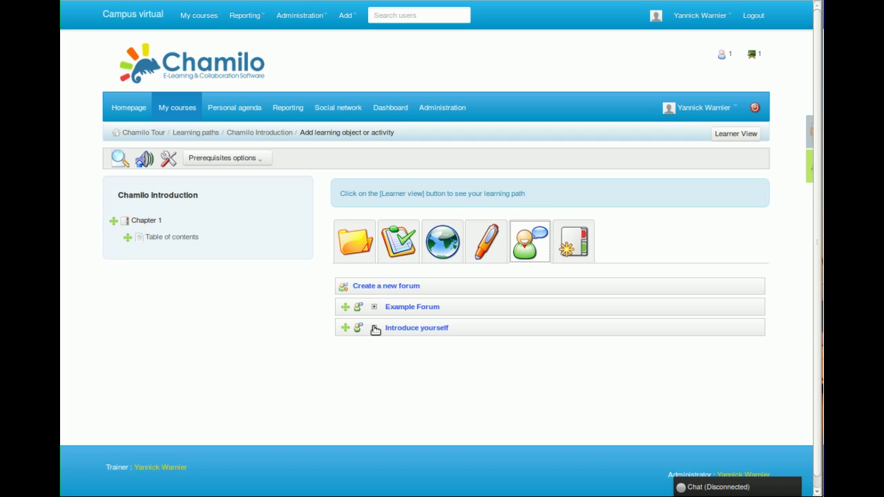
{"action": "left_click_drag", "start_coordinate": [345, 329], "coordinate": [143, 249]}
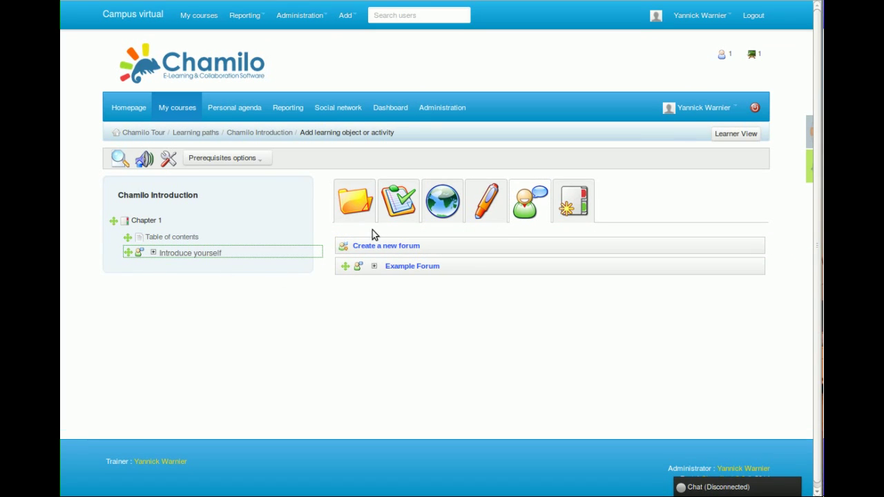
{"action": "left_click", "coordinate": [381, 213]}
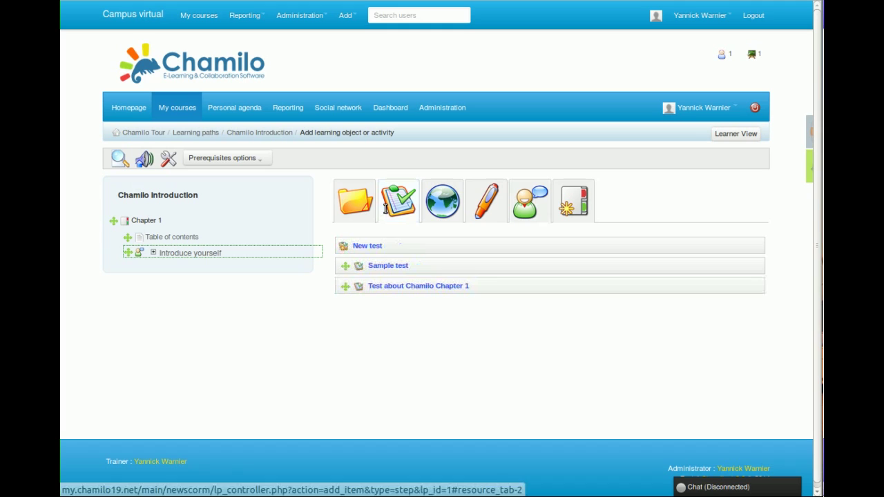
{"action": "left_click_drag", "start_coordinate": [349, 289], "coordinate": [141, 261]}
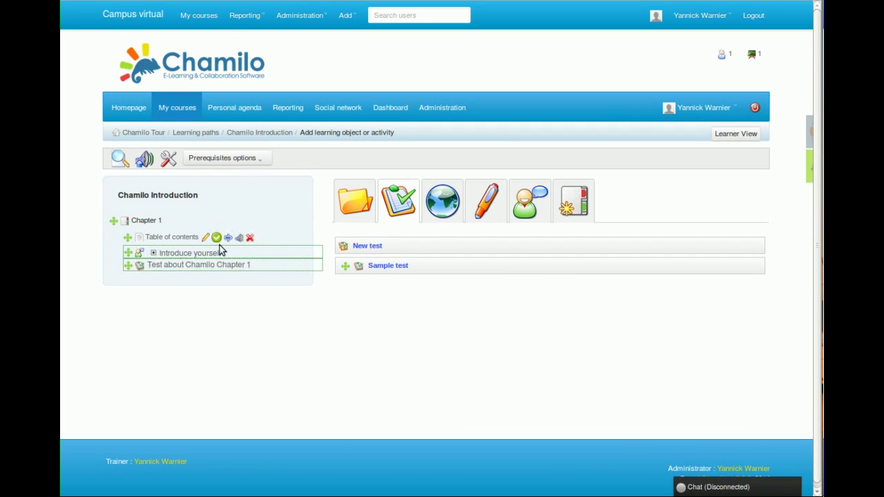
- Create a 'Chapter 2' section and place a Table of contents page inside it
{"action": "left_click", "coordinate": [574, 204]}
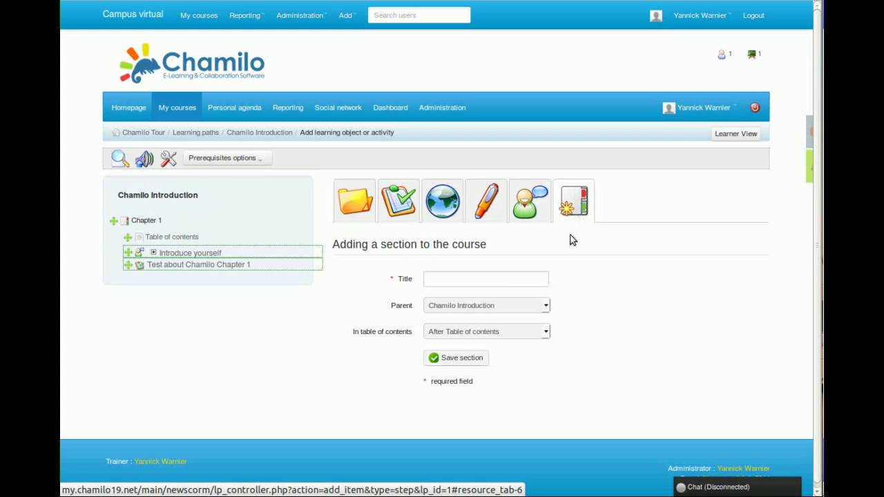
{"action": "left_click", "coordinate": [488, 280]}
{"action": "type", "text": "Chapter 2"}
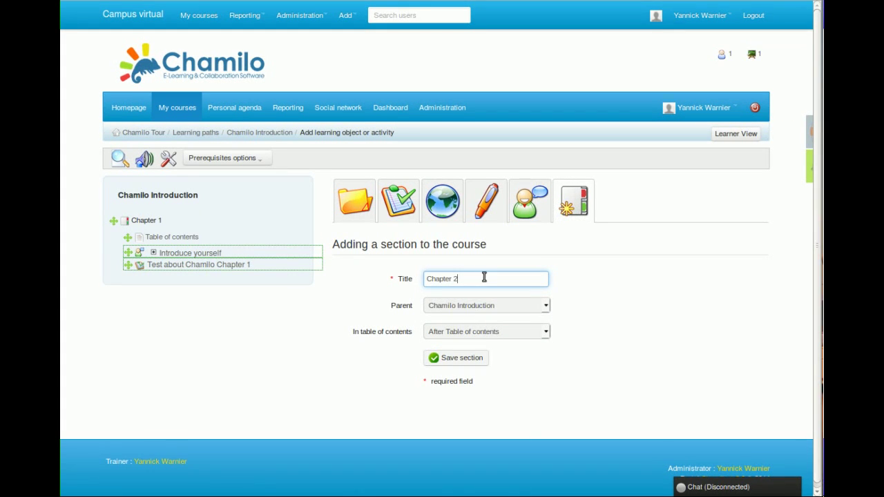
{"action": "key", "text": "Return"}
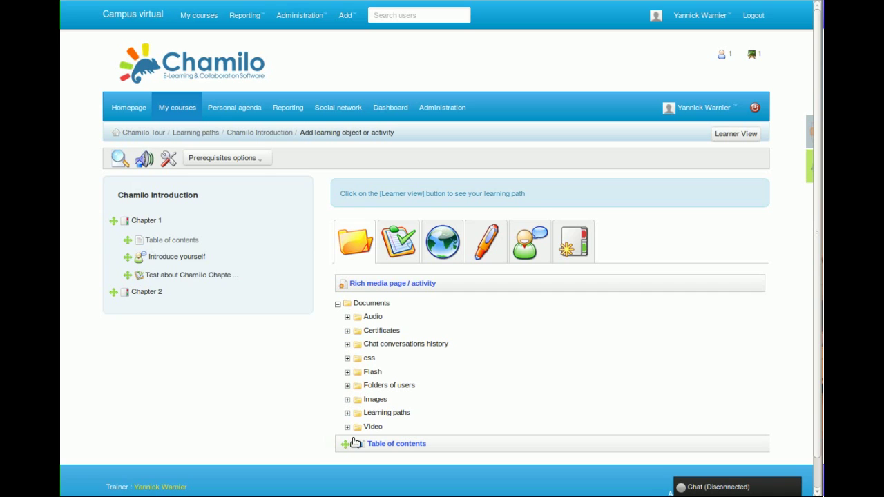
{"action": "left_click_drag", "start_coordinate": [356, 442], "coordinate": [145, 311]}
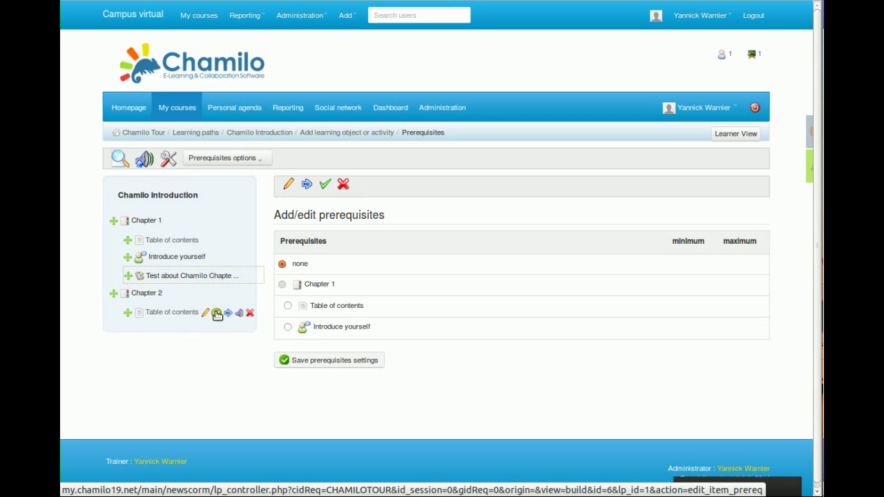
- Make Test about Chamilo Chapter 1 the Table of contents prerequisite, minimum score 2, and save
{"action": "left_click", "coordinate": [216, 314]}
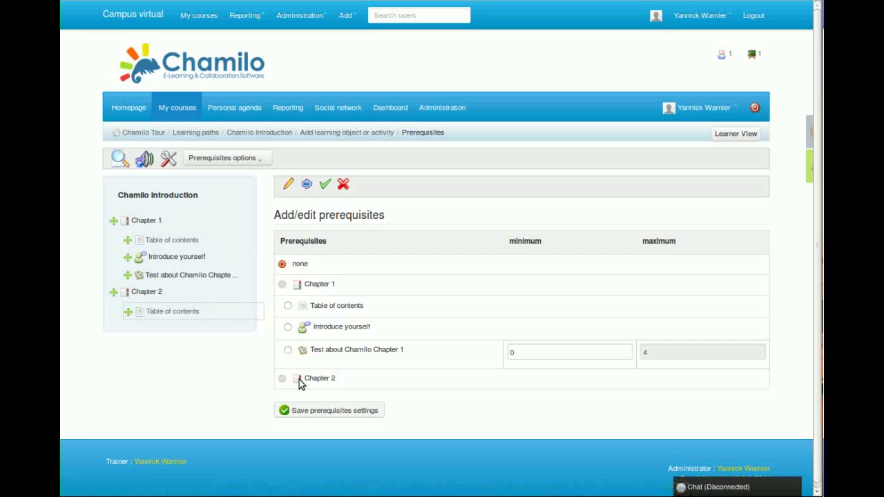
{"action": "mouse_move", "coordinate": [184, 316]}
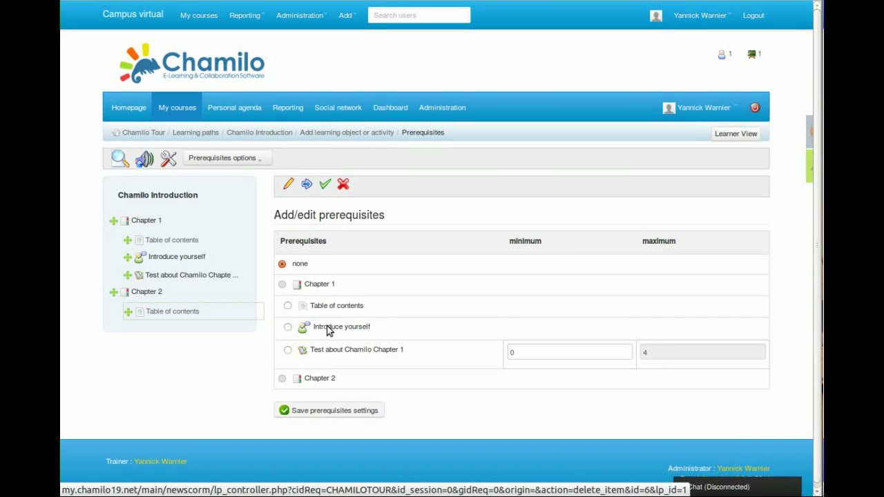
{"action": "left_click", "coordinate": [289, 353]}
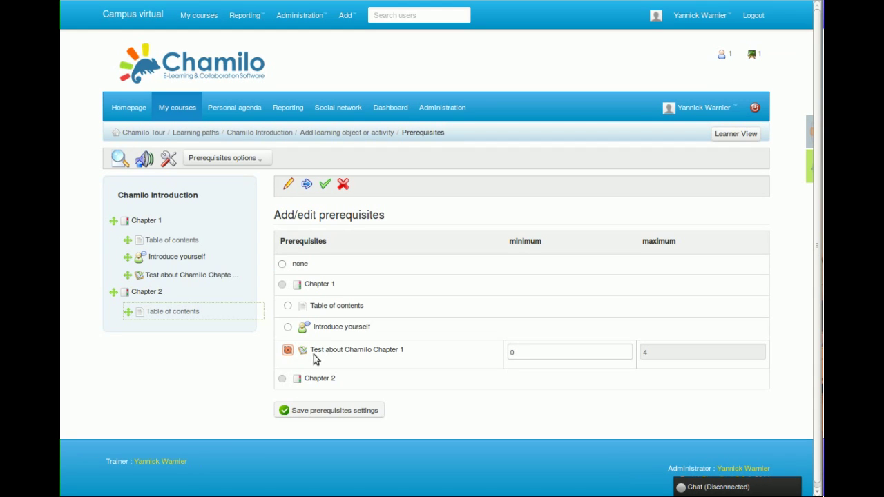
{"action": "double_click", "coordinate": [548, 351]}
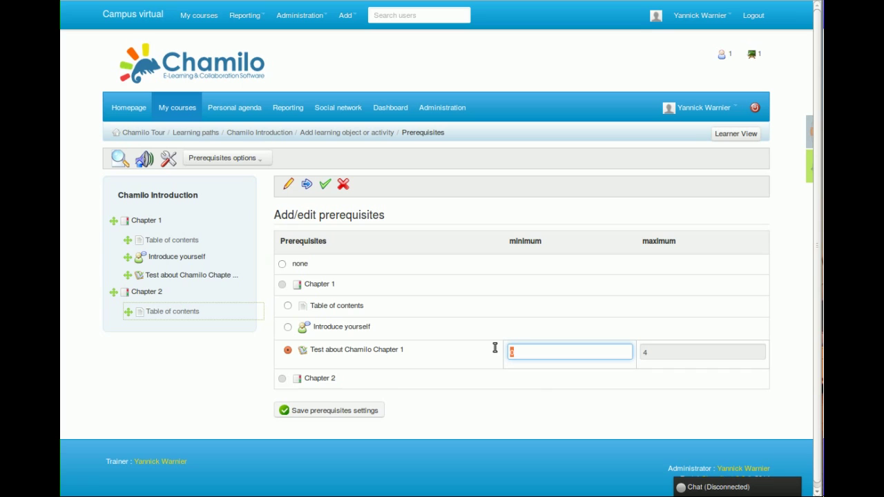
{"action": "type", "text": "2"}
{"action": "left_click", "coordinate": [338, 415]}
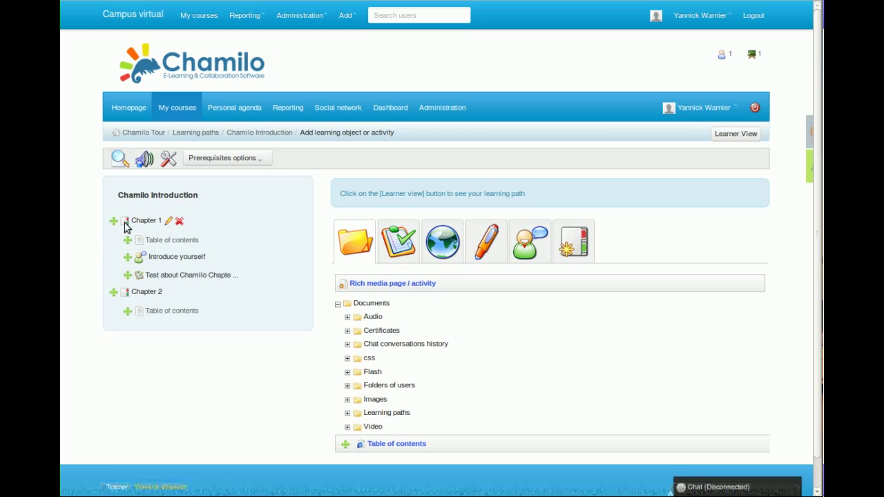
- Preview the path as a learner, confirm Chapter 2 is blocked, and view the Introduce yourself forum
{"action": "left_click", "coordinate": [121, 160]}
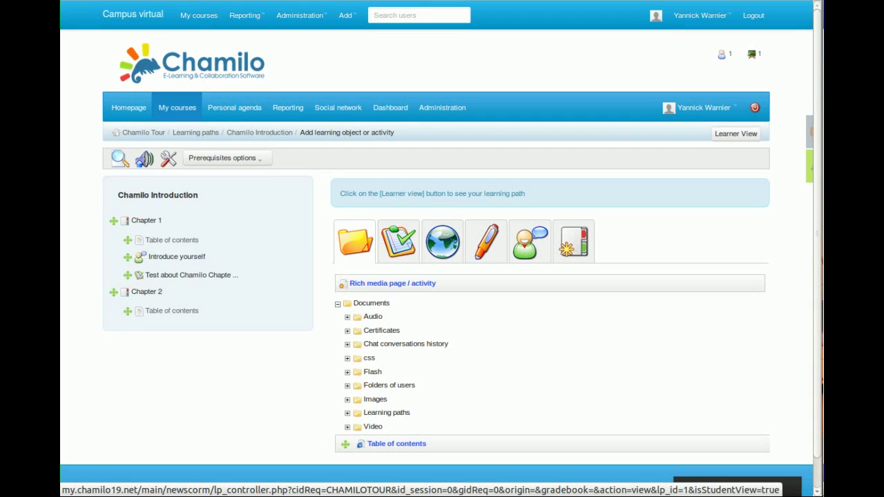
{"action": "left_click", "coordinate": [120, 162]}
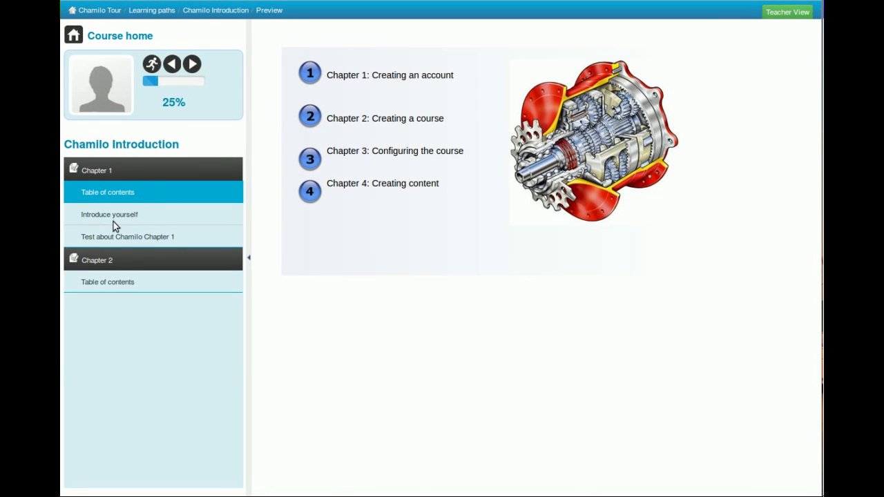
{"action": "left_click", "coordinate": [97, 283]}
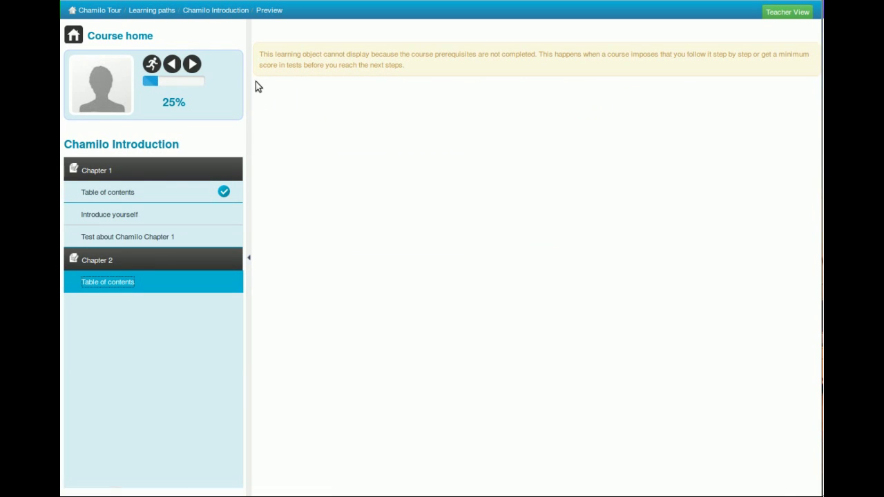
{"action": "left_click_drag", "start_coordinate": [256, 57], "coordinate": [407, 72]}
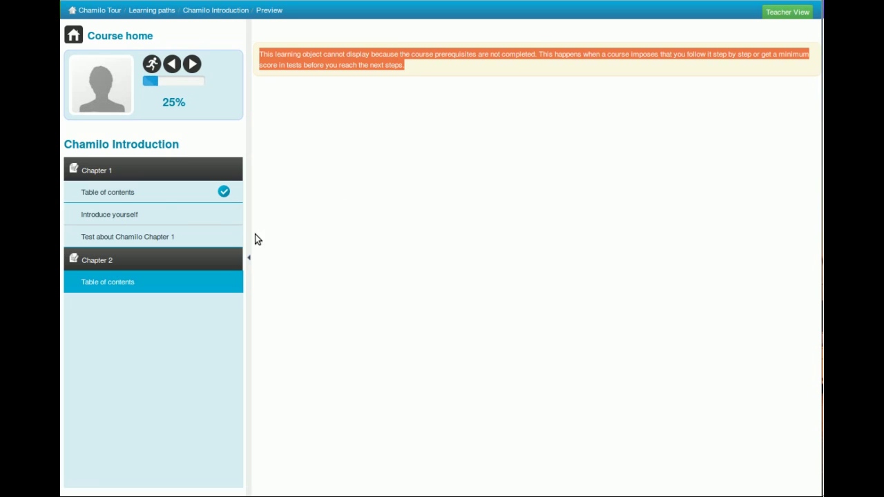
{"action": "left_click", "coordinate": [107, 215]}
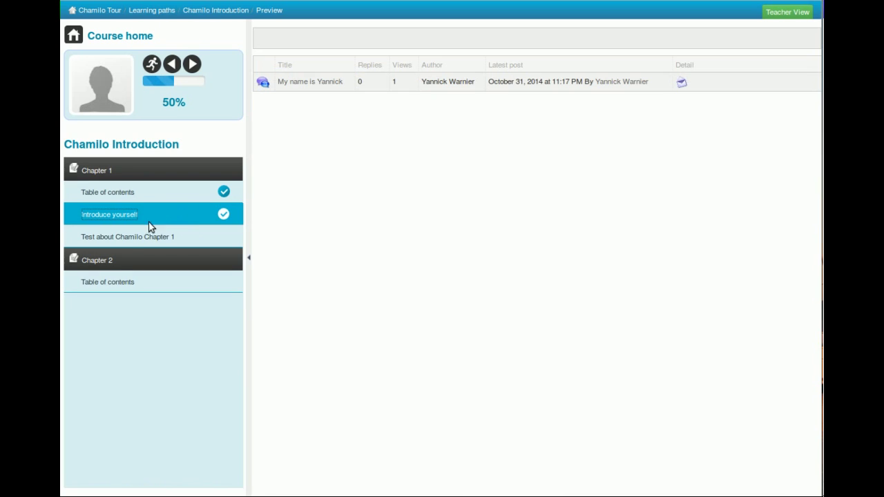
- Take the Chapter 1 test, answering Free software to both questions, and finish it
{"action": "left_click", "coordinate": [119, 239]}
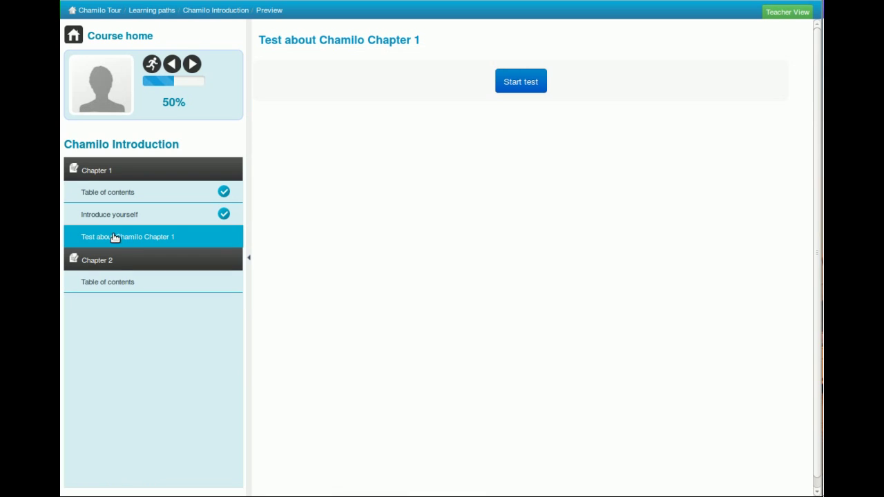
{"action": "left_click", "coordinate": [525, 81]}
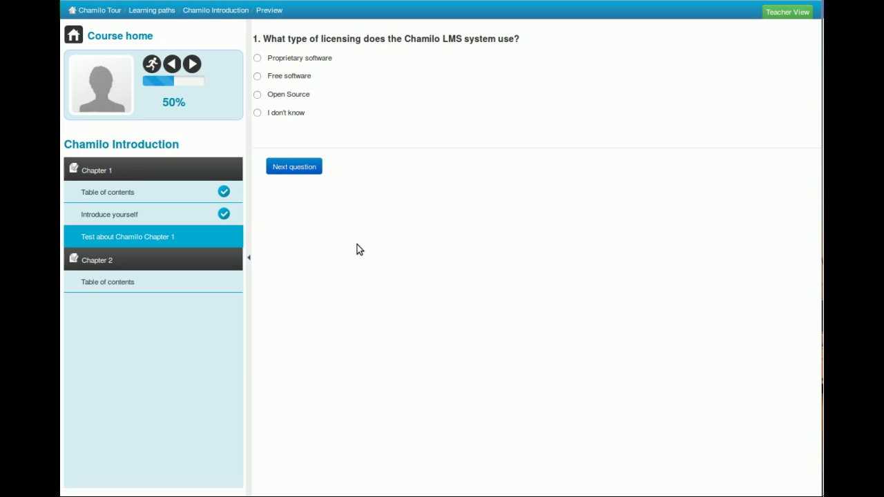
{"action": "left_click", "coordinate": [293, 77]}
{"action": "left_click", "coordinate": [310, 166]}
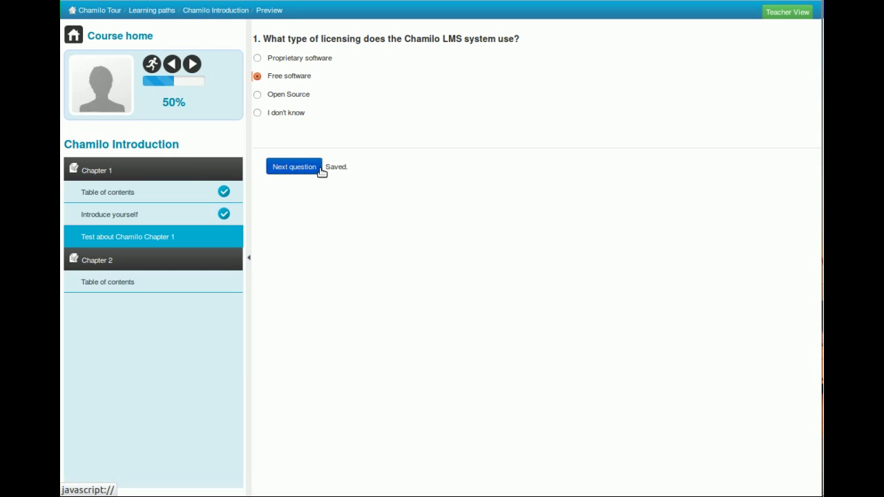
{"action": "left_click", "coordinate": [279, 77]}
{"action": "left_click", "coordinate": [352, 163]}
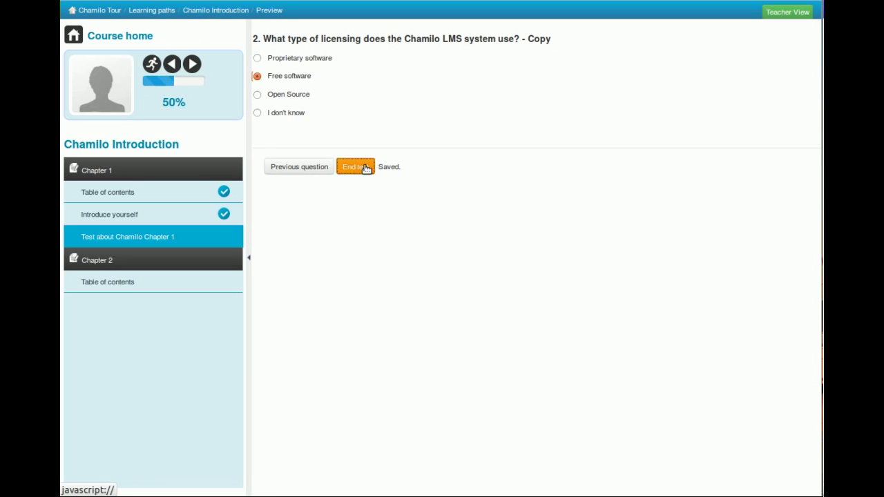
- Open the unlocked Chapter 2 Table of contents, then return to the Chamilo Tour course home
{"action": "left_click", "coordinate": [128, 282]}
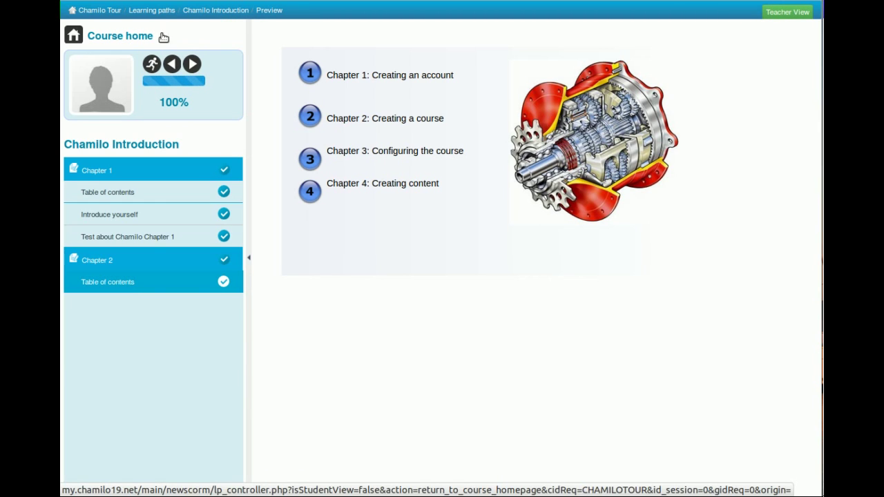
{"action": "left_click", "coordinate": [140, 38]}
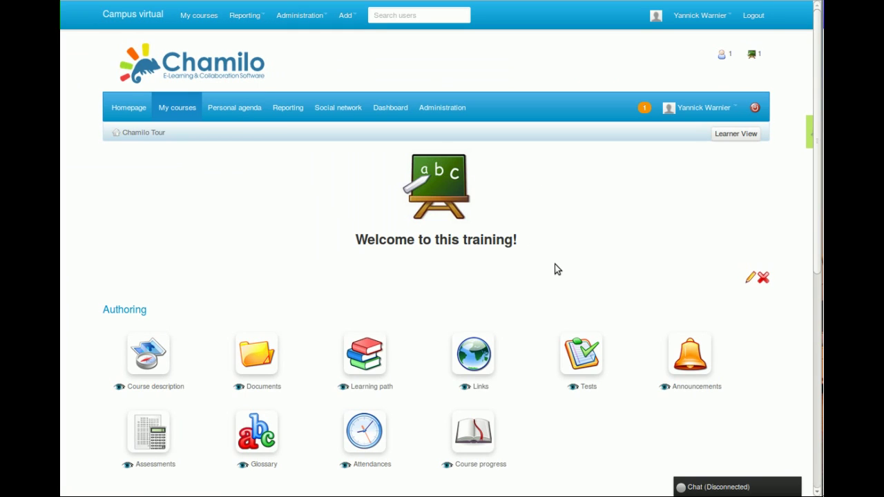
{"action": "scroll", "coordinate": [559, 269], "scroll_direction": "down", "scroll_amount": 3}
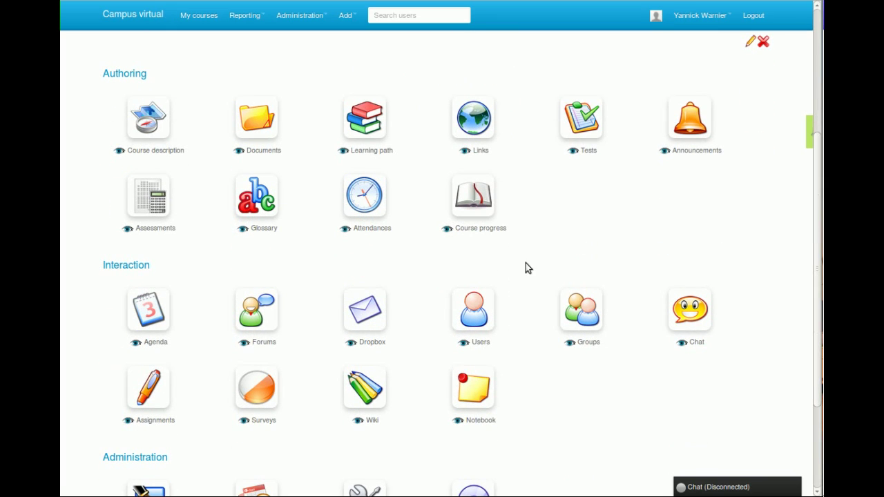